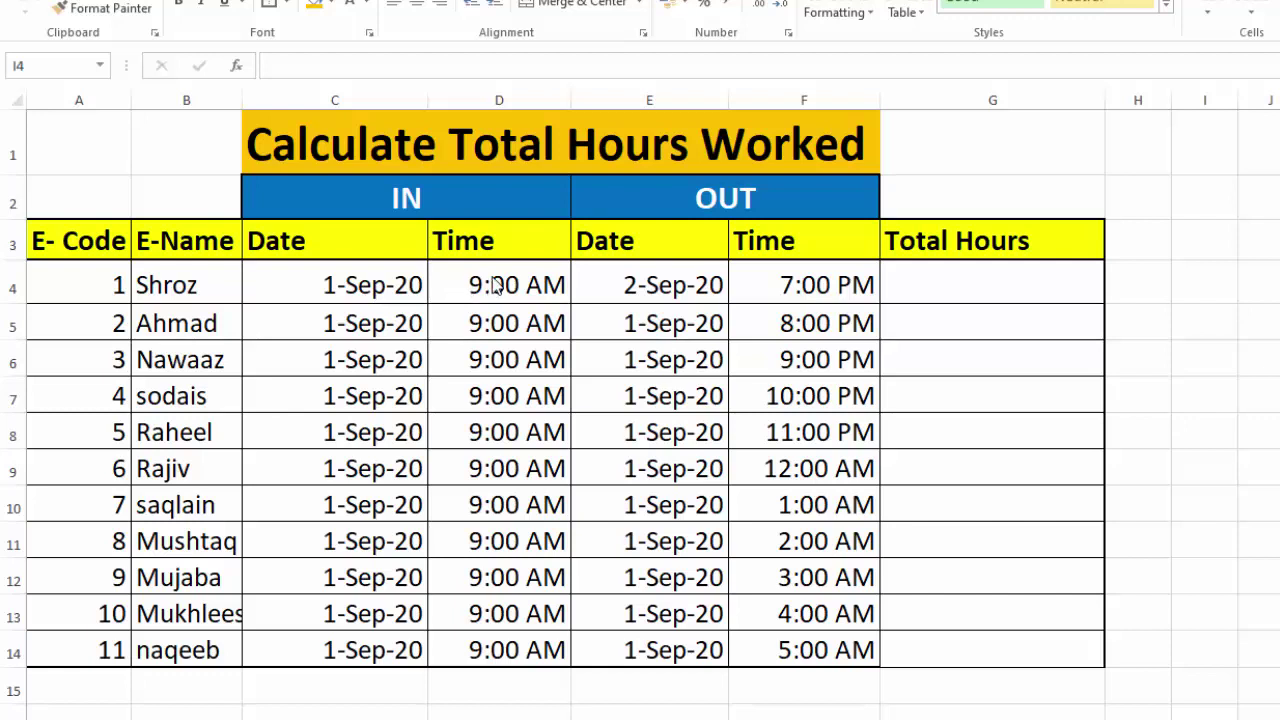
{"action": "left_click", "coordinate": [495, 289]}
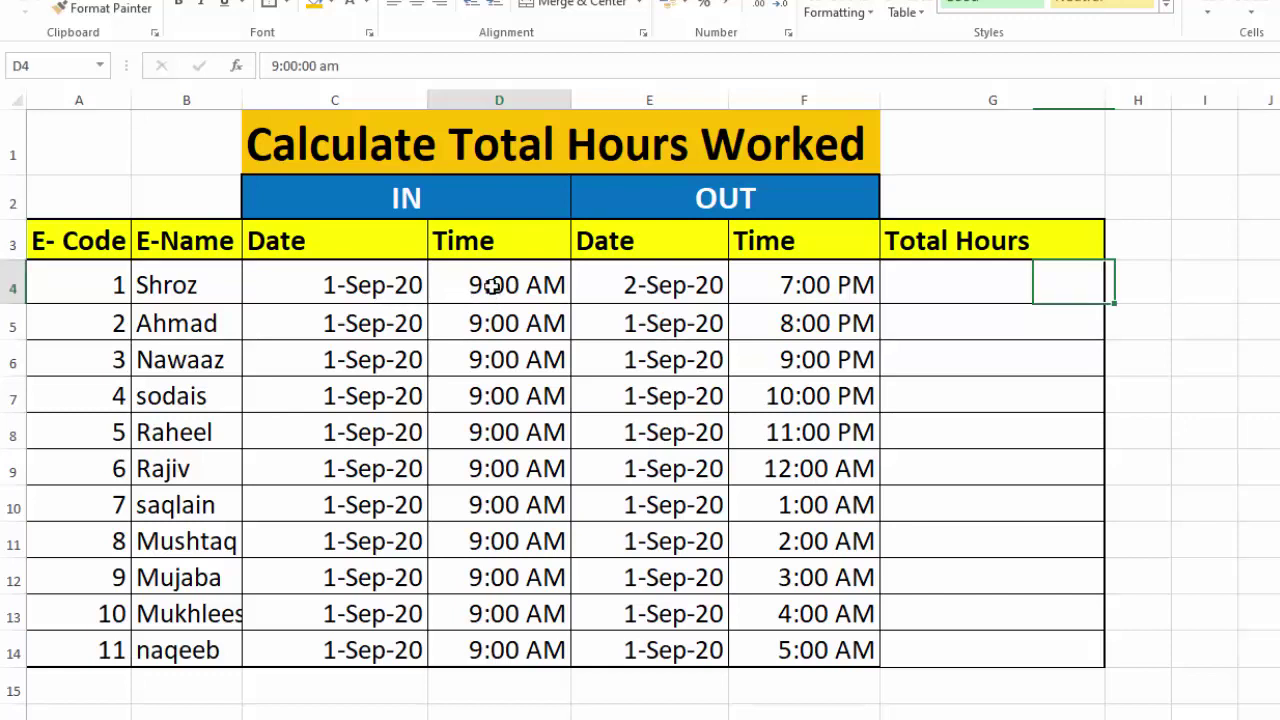
{"action": "left_click", "coordinate": [666, 207]}
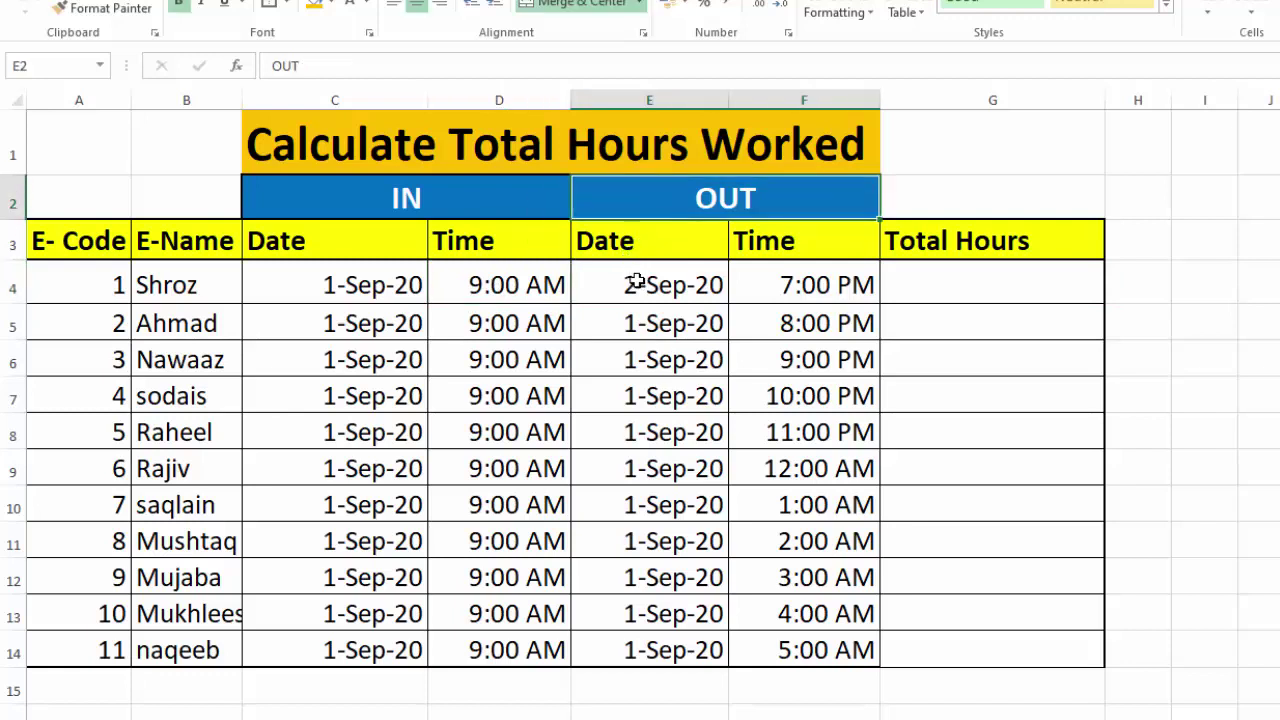
{"action": "left_click", "coordinate": [666, 286]}
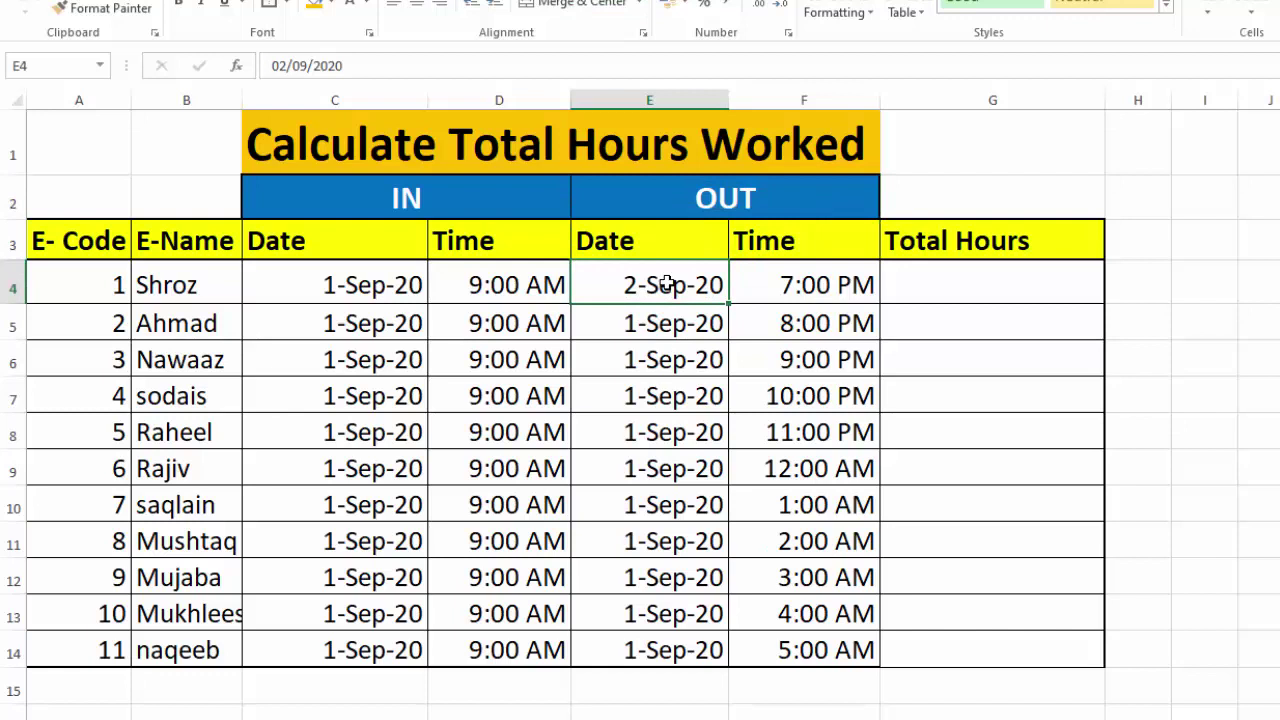
{"action": "left_click", "coordinate": [796, 276]}
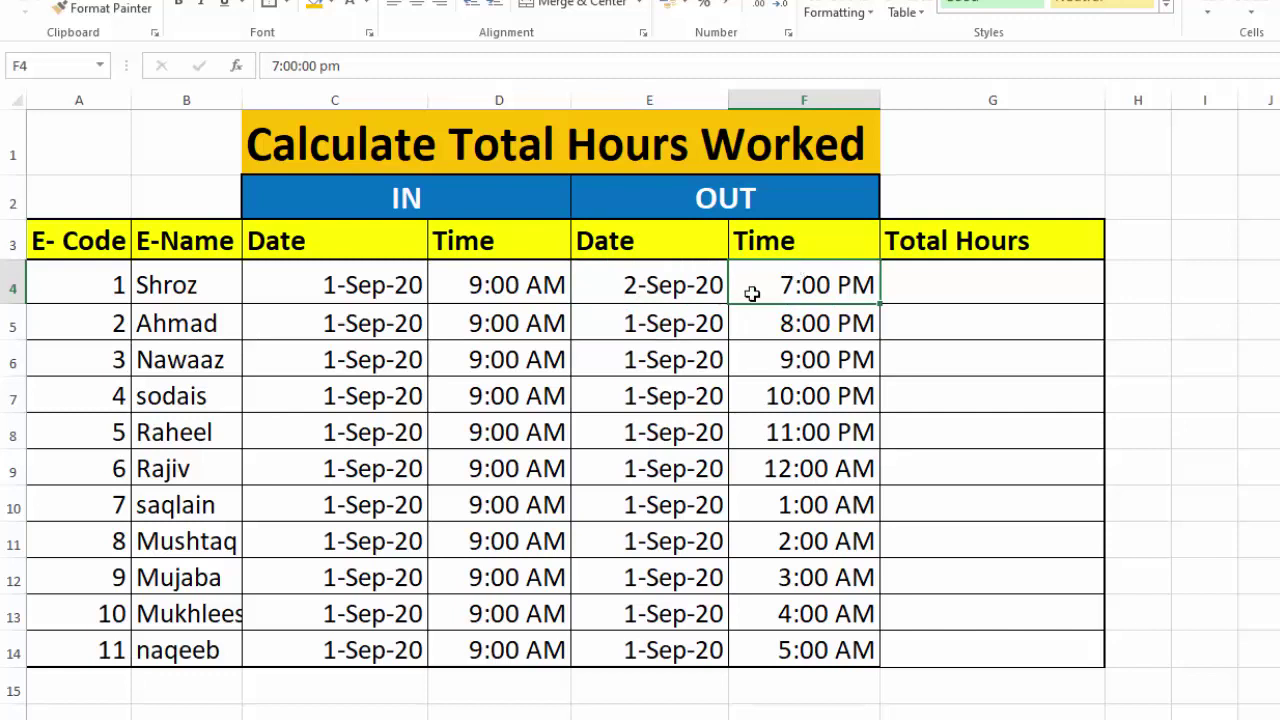
- Begin a formula with an opening parenthesis in the first Total Hours cell, G4
{"action": "left_click", "coordinate": [995, 272]}
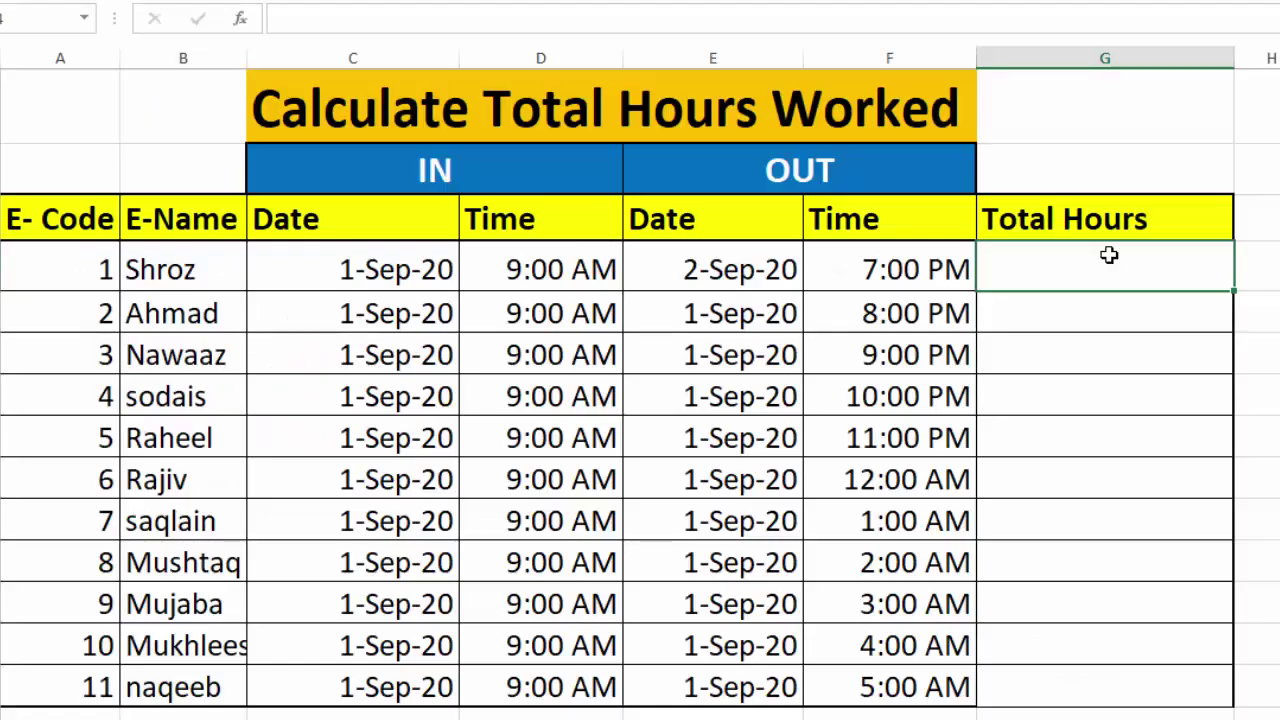
{"action": "type", "text": "="}
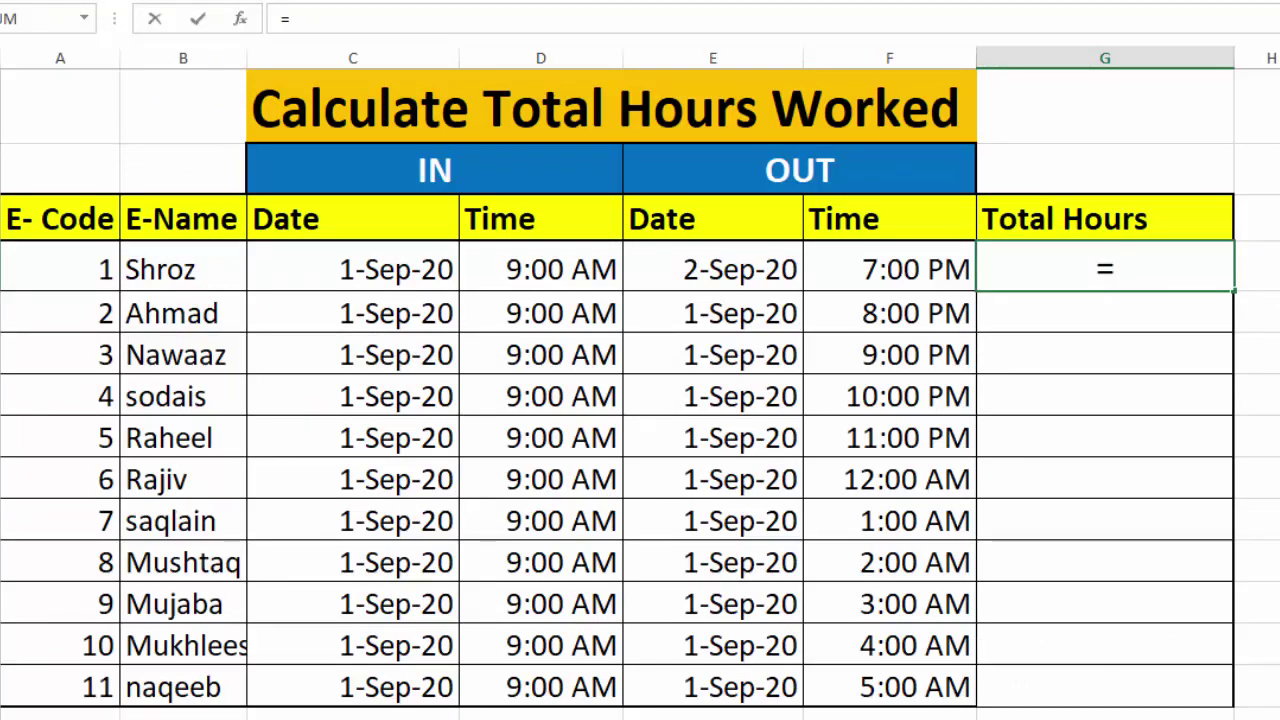
{"action": "type", "text": "("}
{"action": "left_click", "coordinate": [395, 267]}
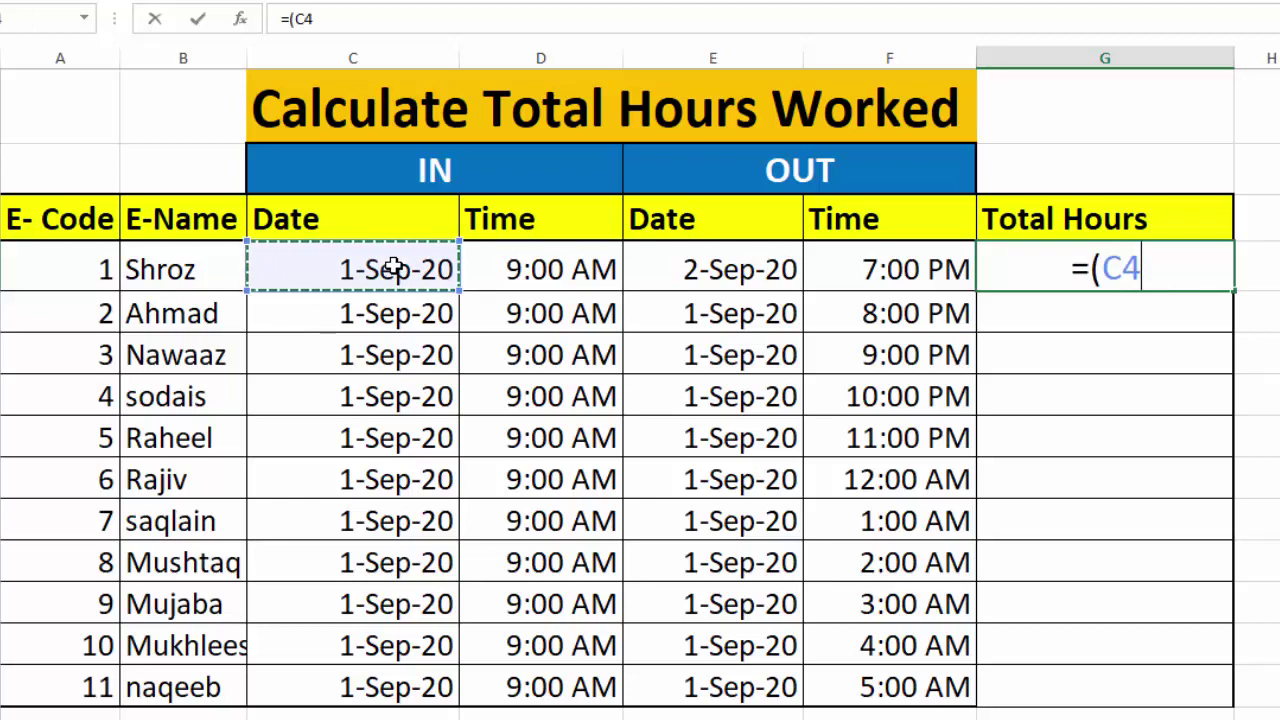
{"action": "type", "text": "+"}
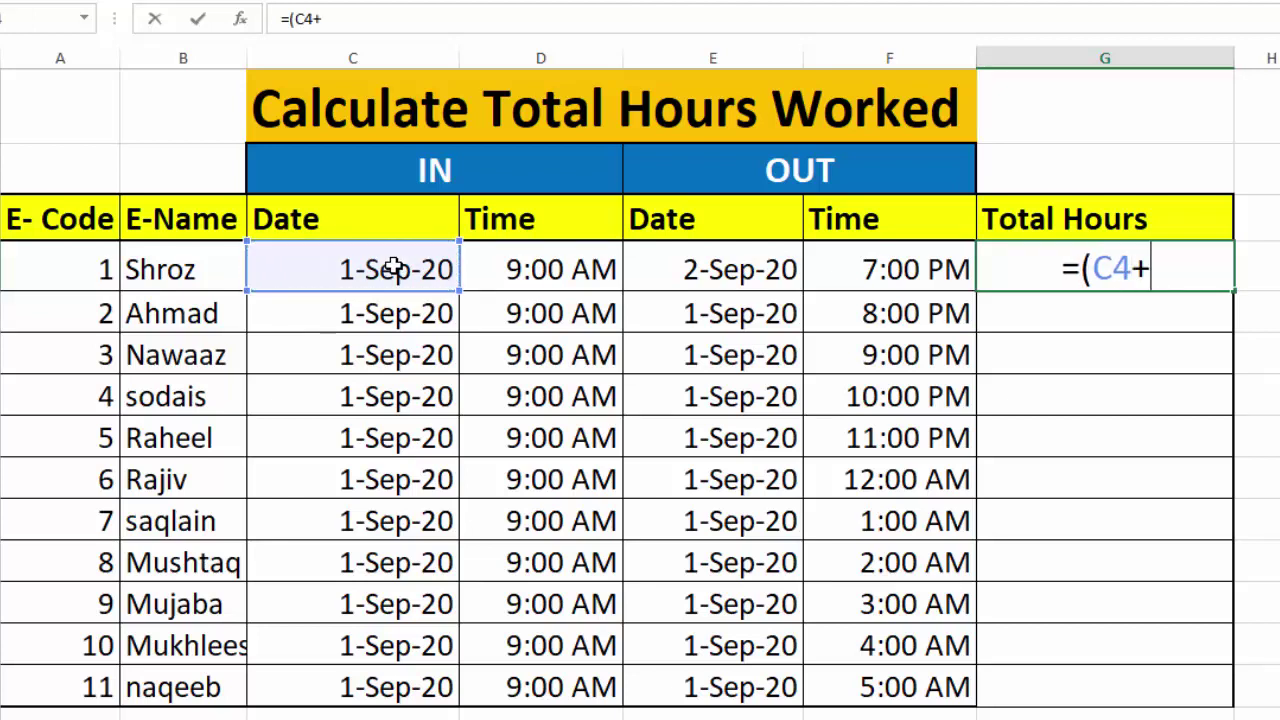
{"action": "left_click", "coordinate": [493, 265]}
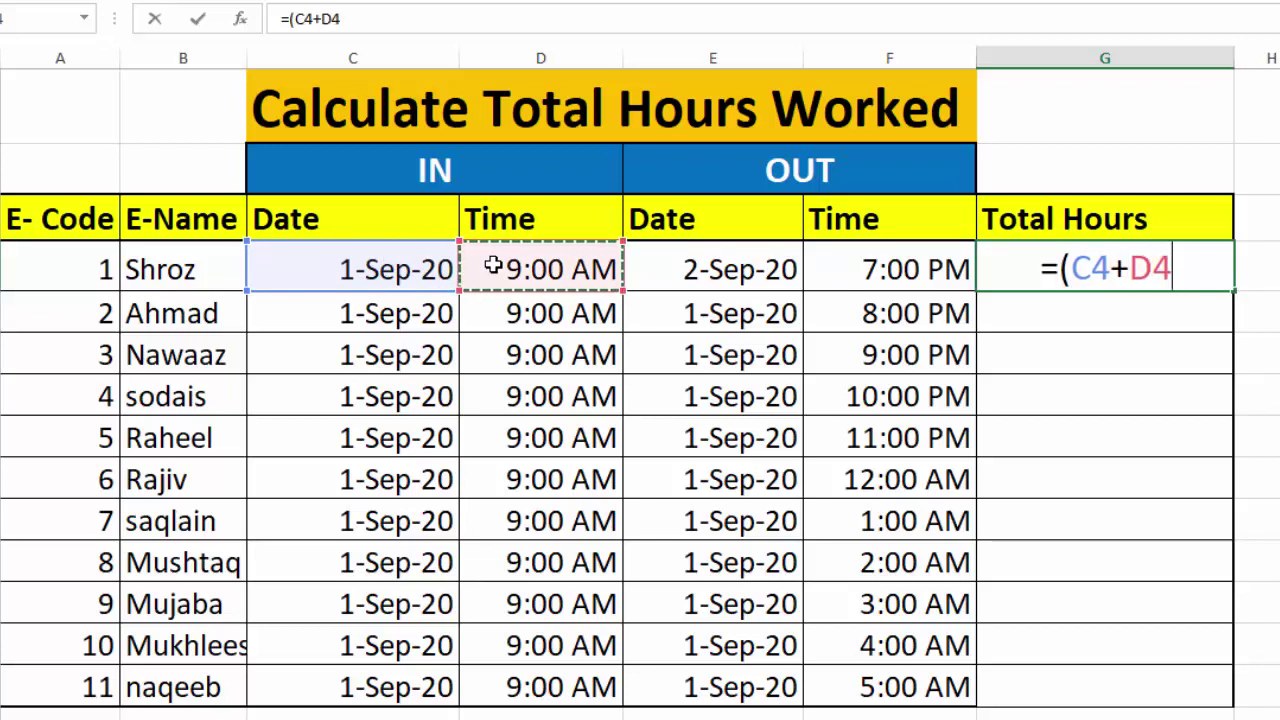
{"action": "type", "text": ")"}
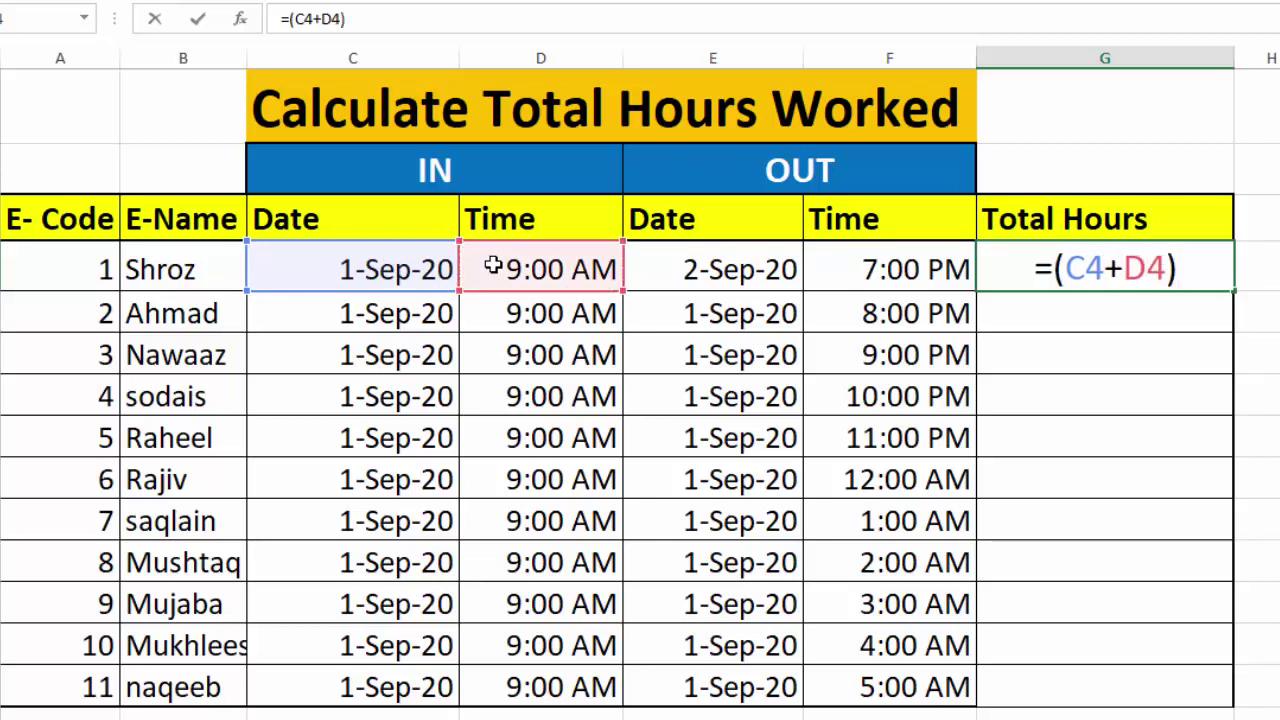
{"action": "key", "text": "BackSpace"}
{"action": "key", "text": "BackSpace"}
{"action": "key", "text": "BackSpace"}
{"action": "key", "text": "BackSpace"}
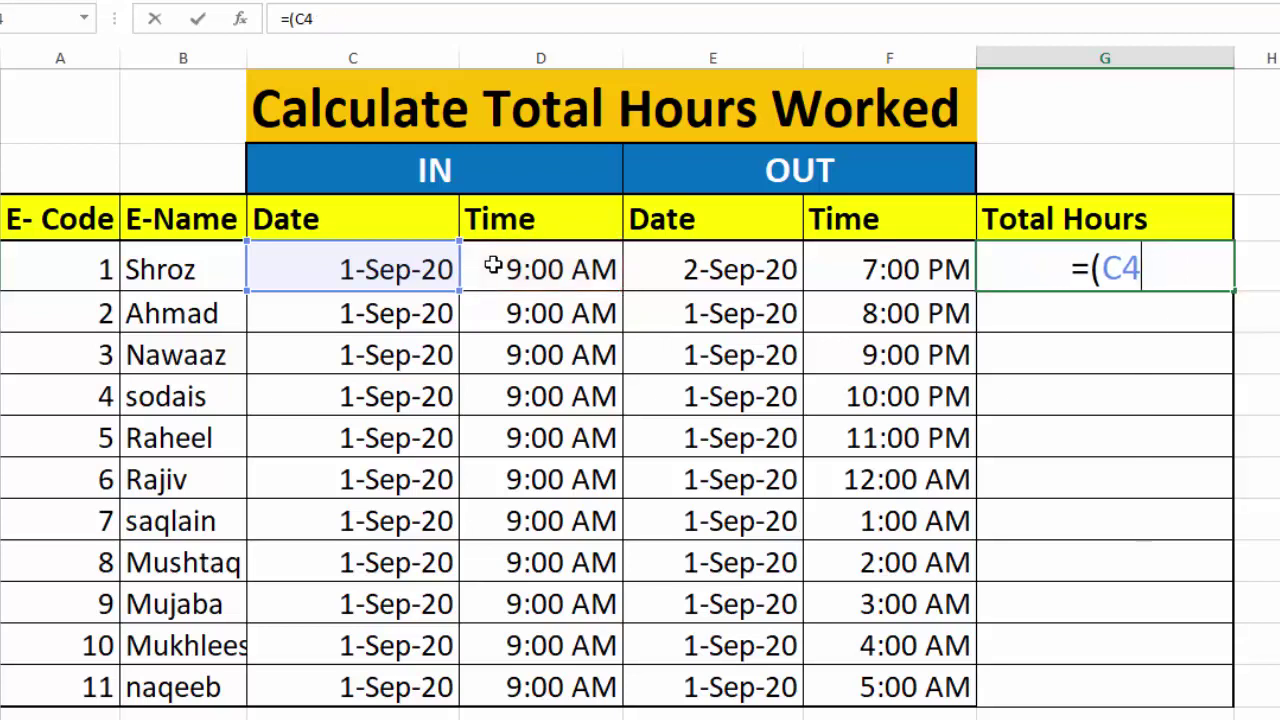
{"action": "key", "text": "BackSpace"}
{"action": "key", "text": "BackSpace"}
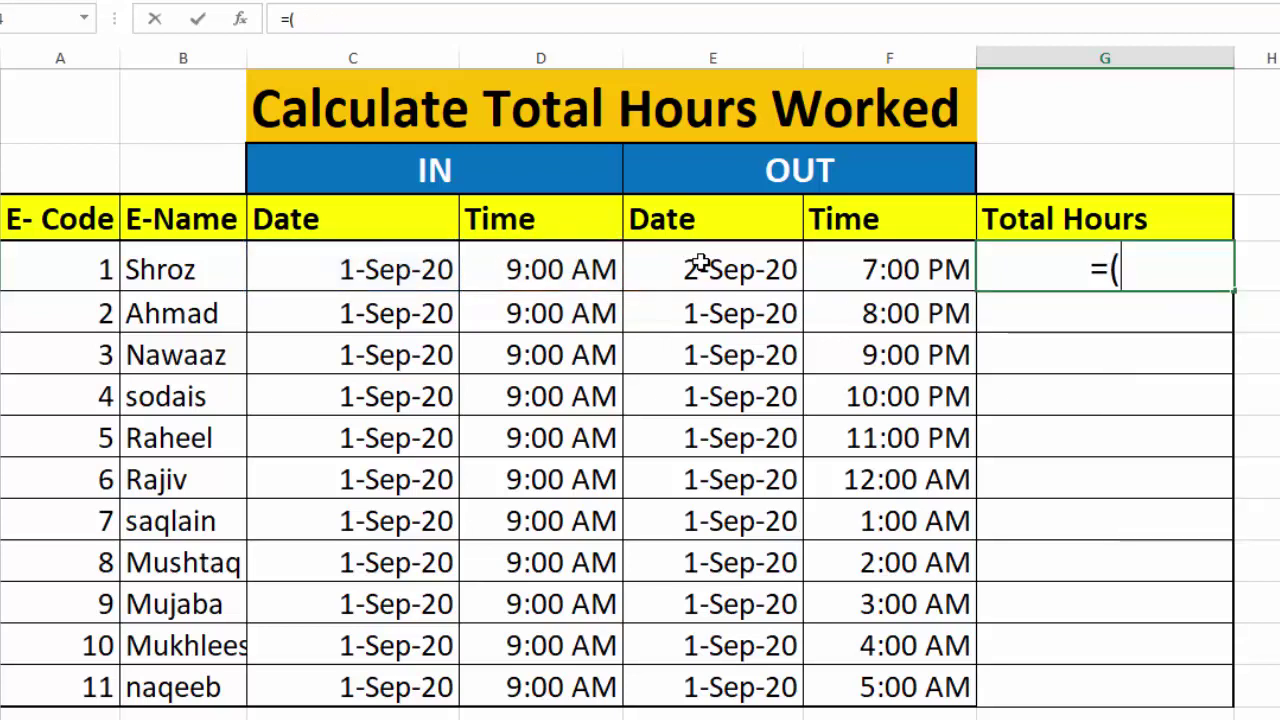
- Extend the G4 formula to subtract the IN date and time from the OUT date and time, as =(E4+F4)-C4+D4
{"action": "left_click", "coordinate": [700, 263]}
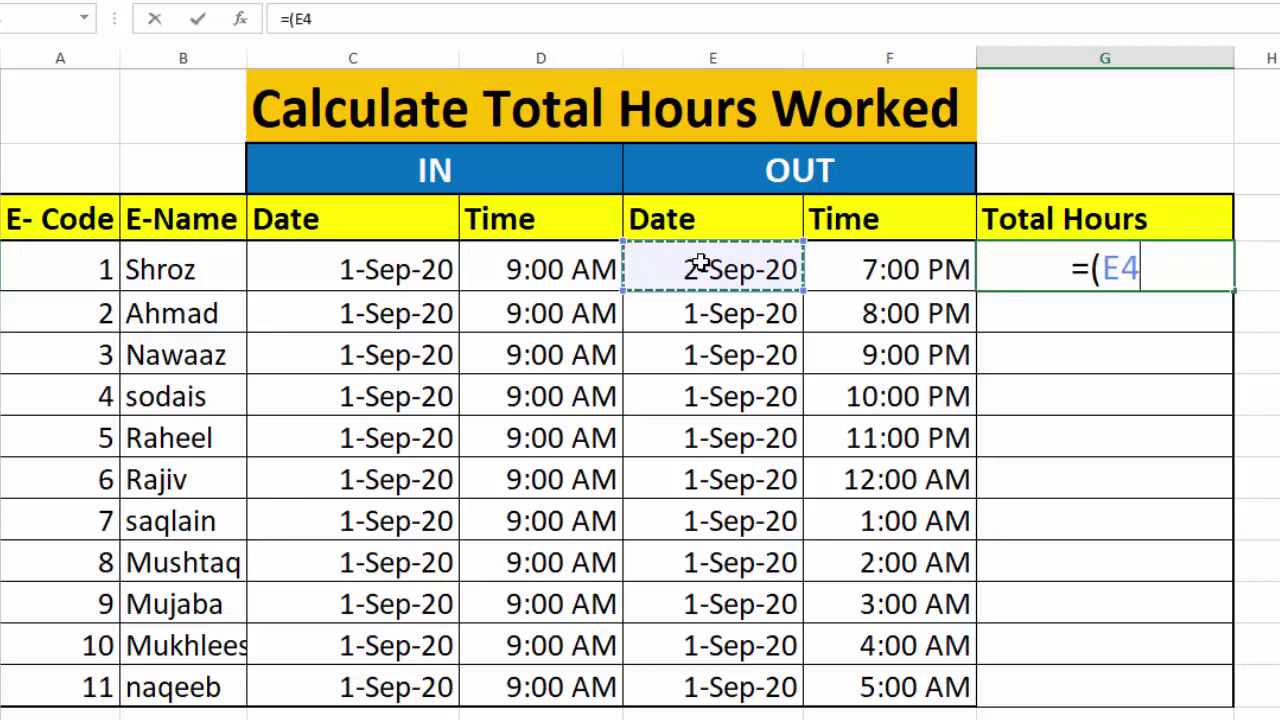
{"action": "type", "text": "+"}
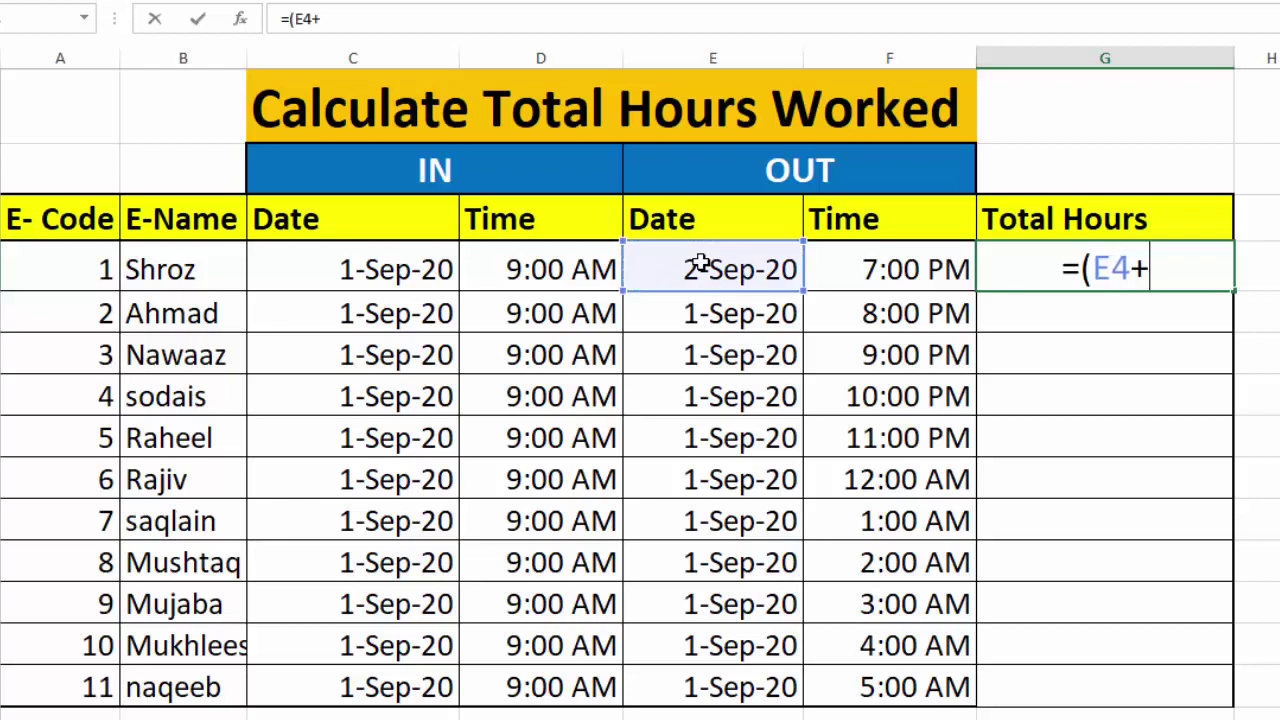
{"action": "left_click", "coordinate": [890, 253]}
{"action": "type", "text": ")-"}
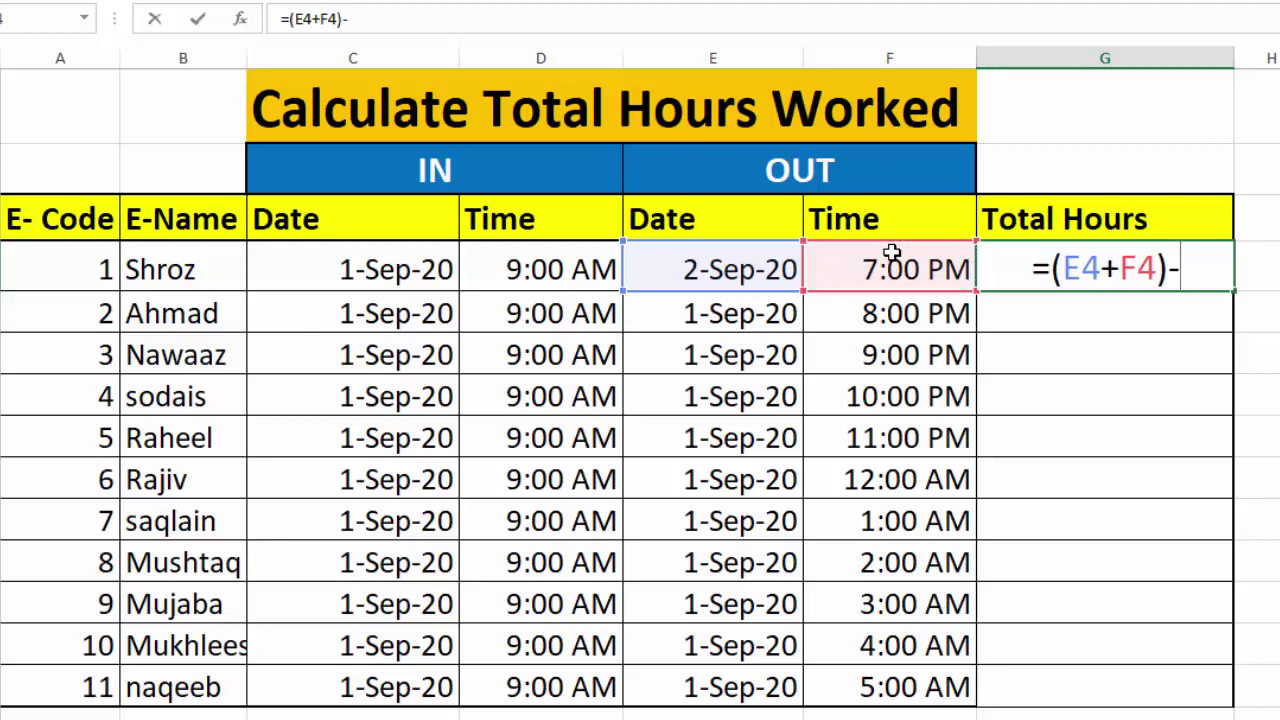
{"action": "left_click", "coordinate": [411, 263]}
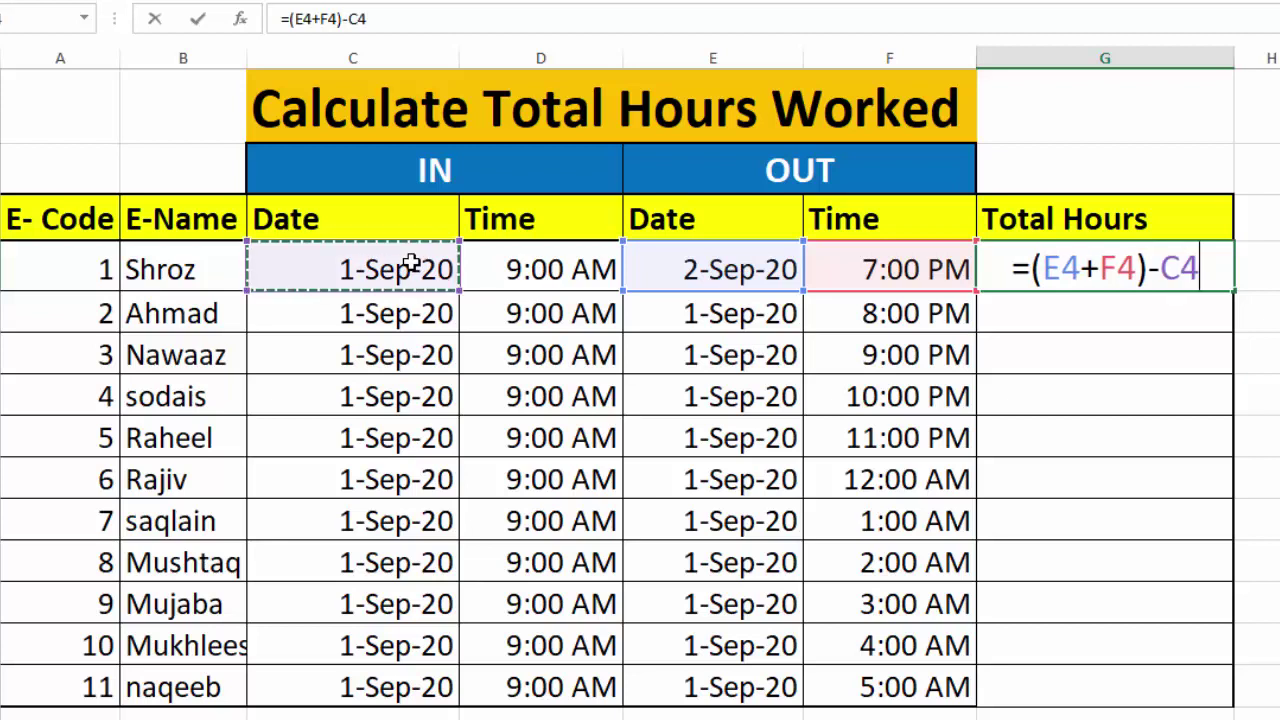
{"action": "type", "text": "+"}
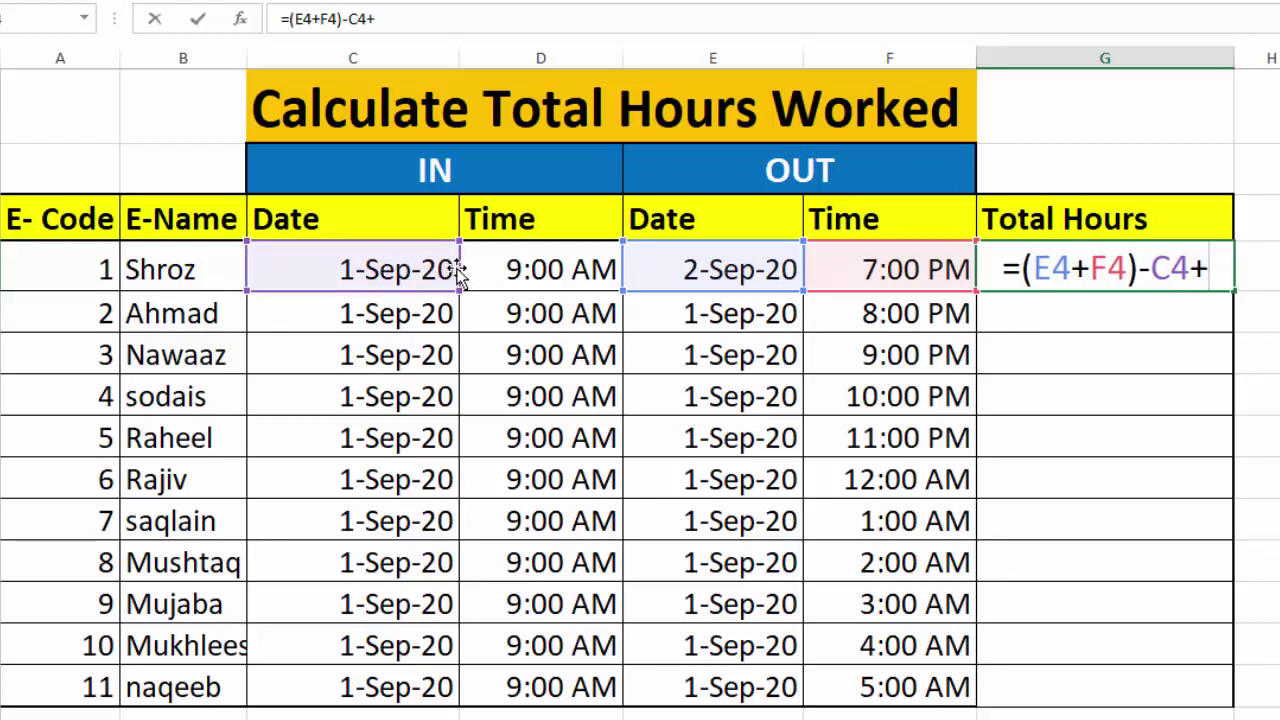
{"action": "left_click", "coordinate": [505, 268]}
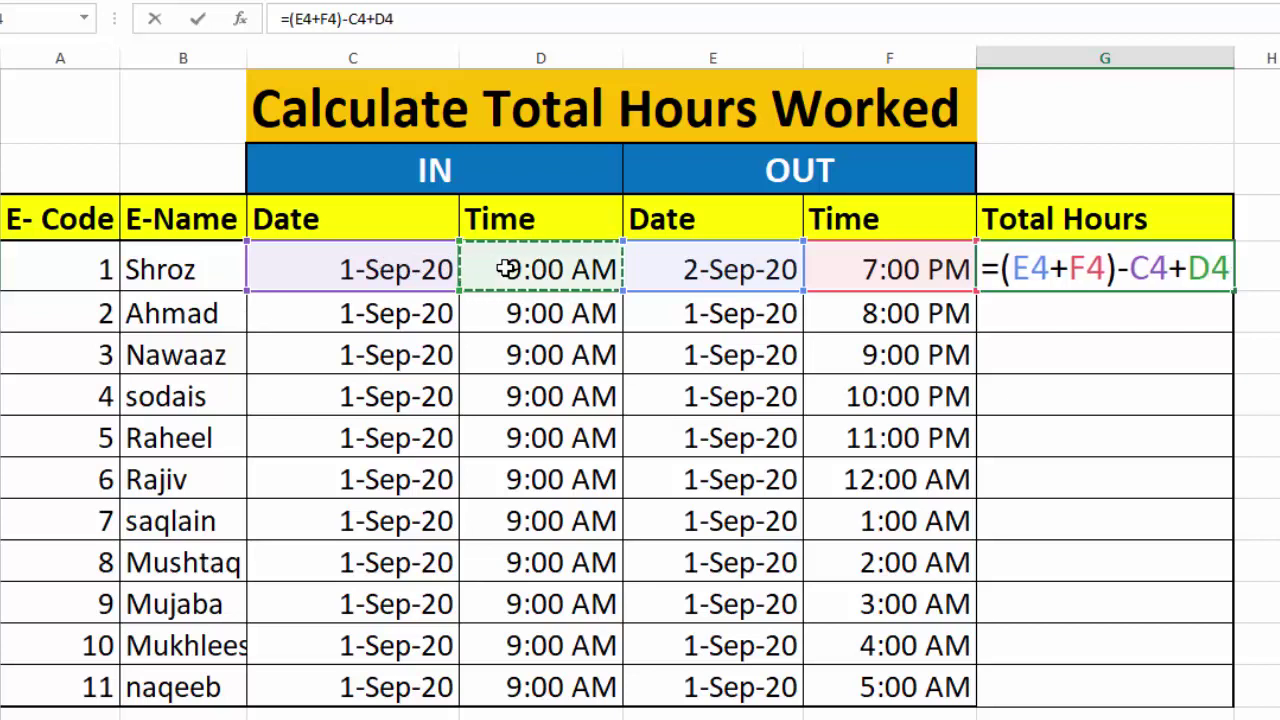
- Enclose C4+D4 in parentheses and enter the formula as =(E4+F4)-(C4+D4)
{"action": "left_click", "coordinate": [1131, 268]}
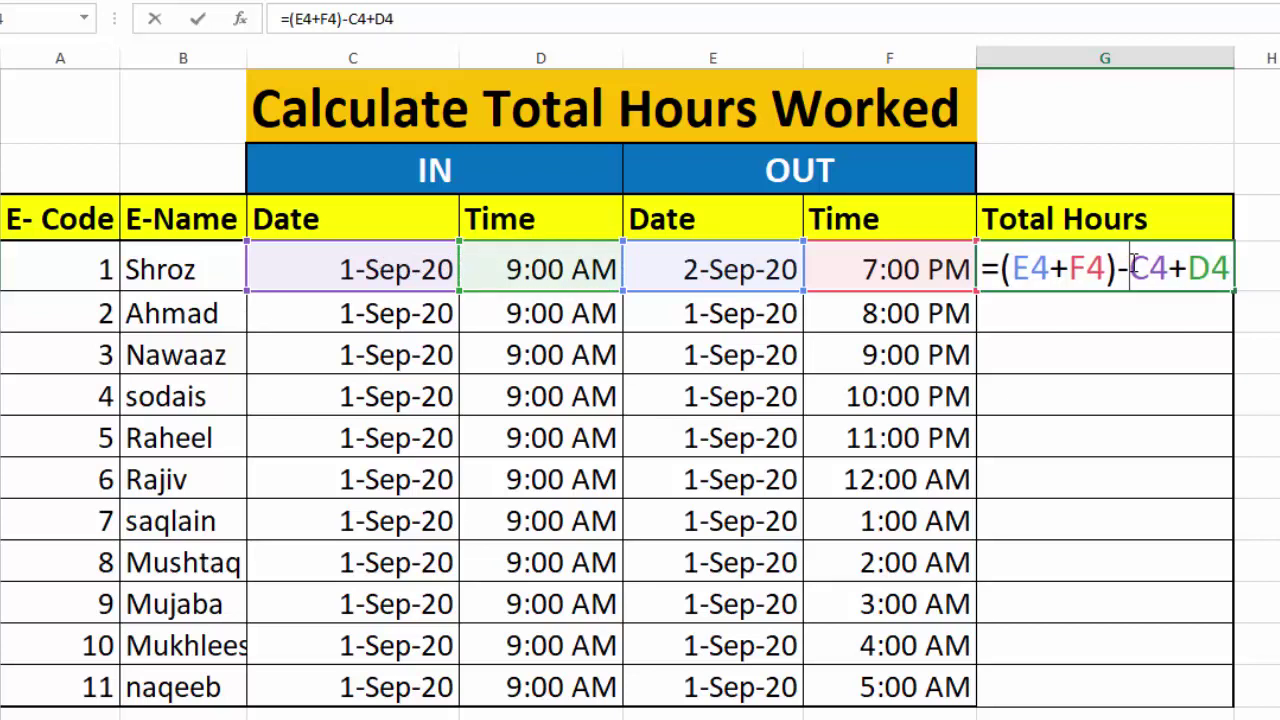
{"action": "type", "text": "("}
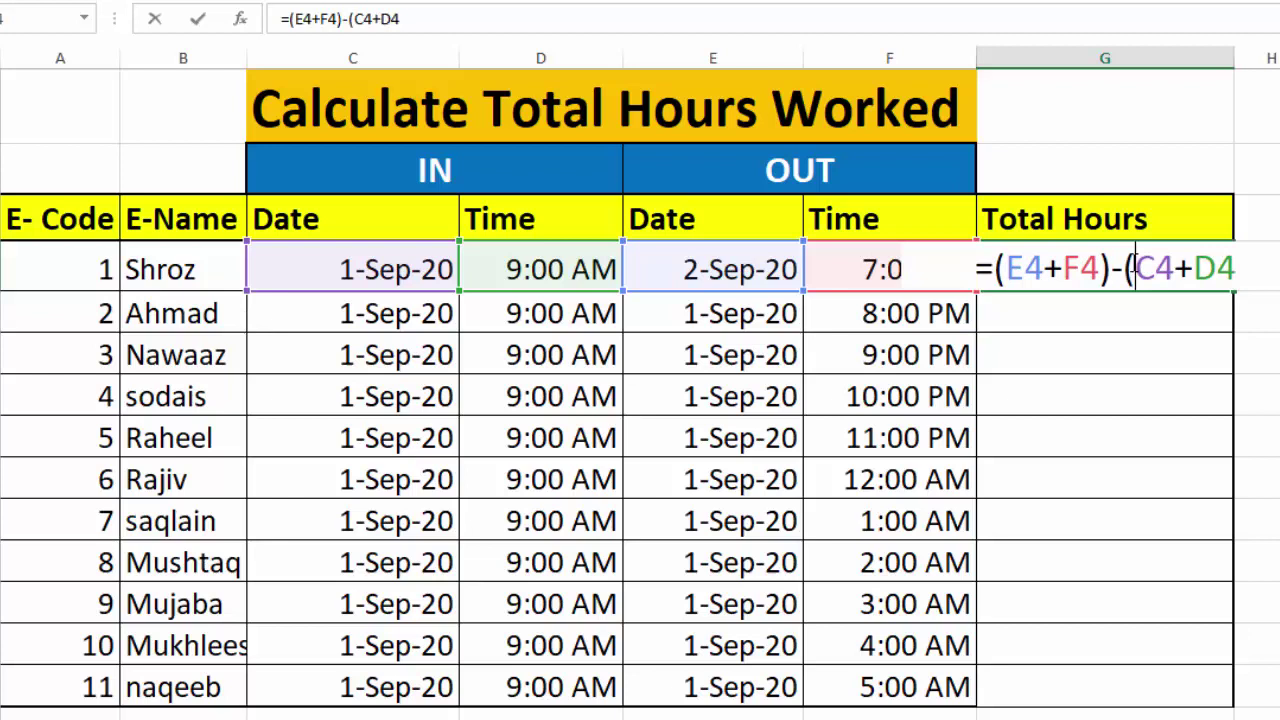
{"action": "left_click", "coordinate": [1240, 266]}
{"action": "type", "text": ")"}
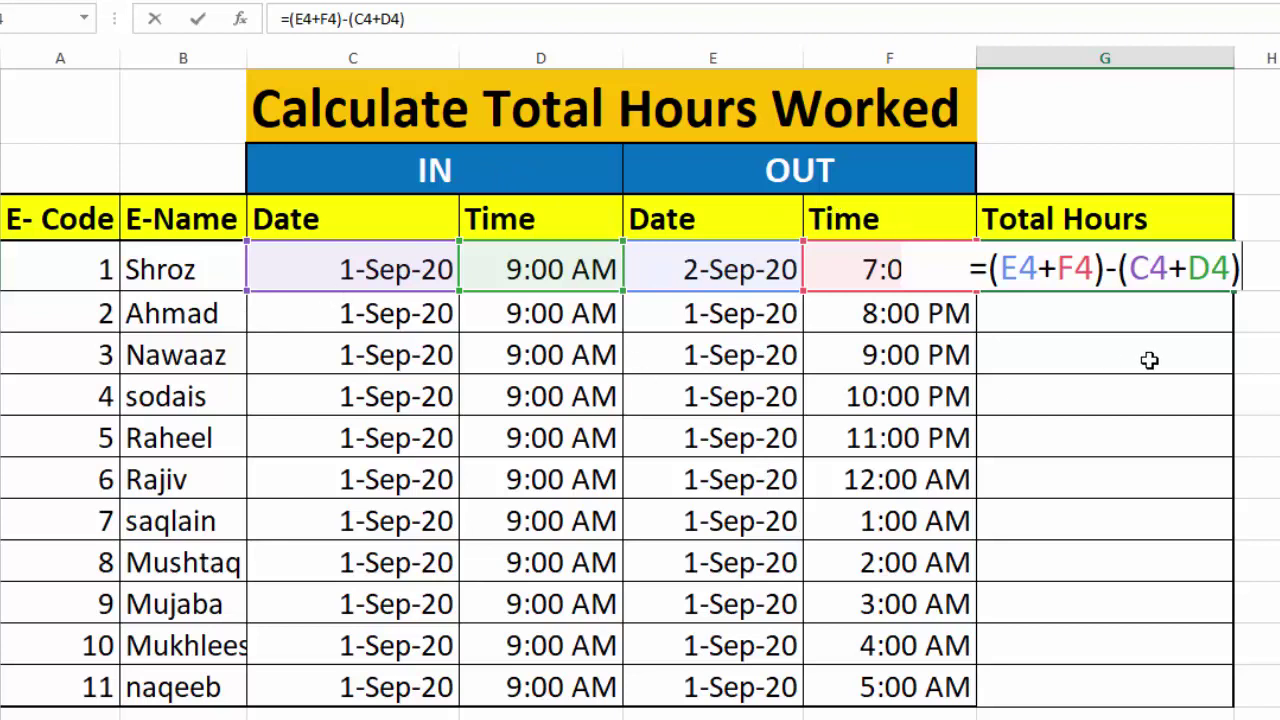
{"action": "key", "text": "Return"}
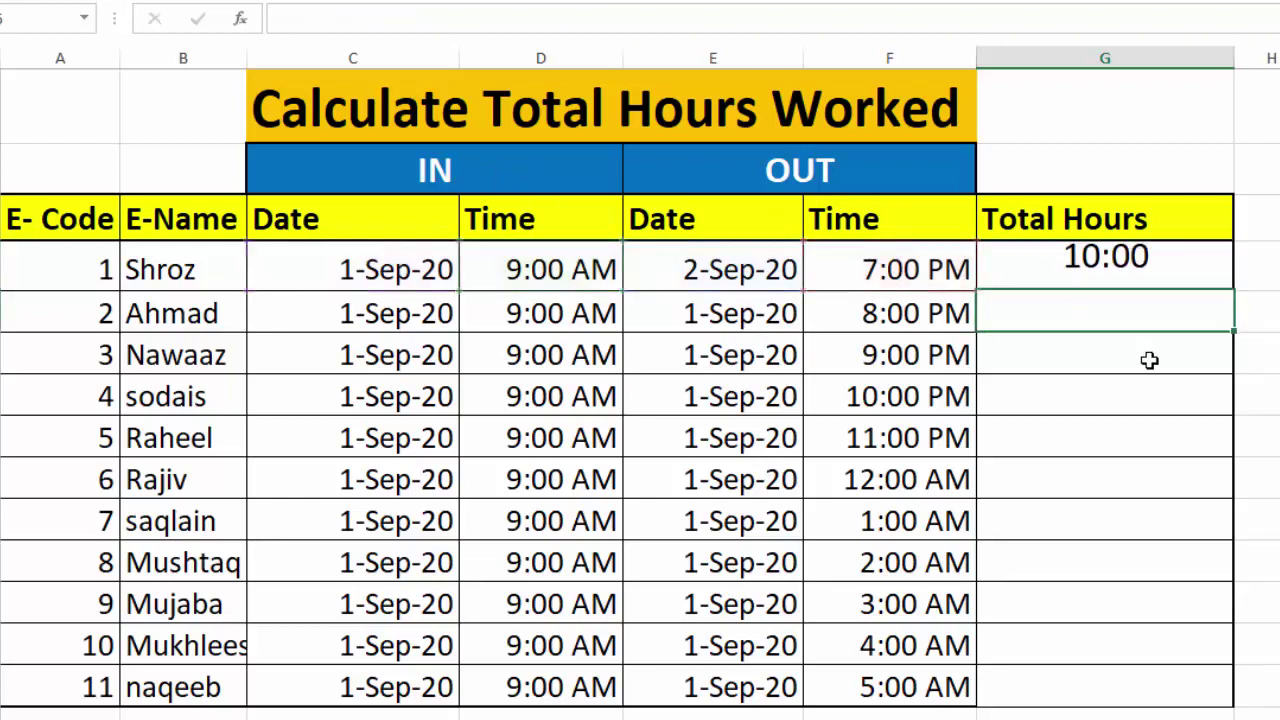
- Fill the Total Hours formula from G4 down to the last employee row, G14
{"action": "left_click", "coordinate": [1113, 275]}
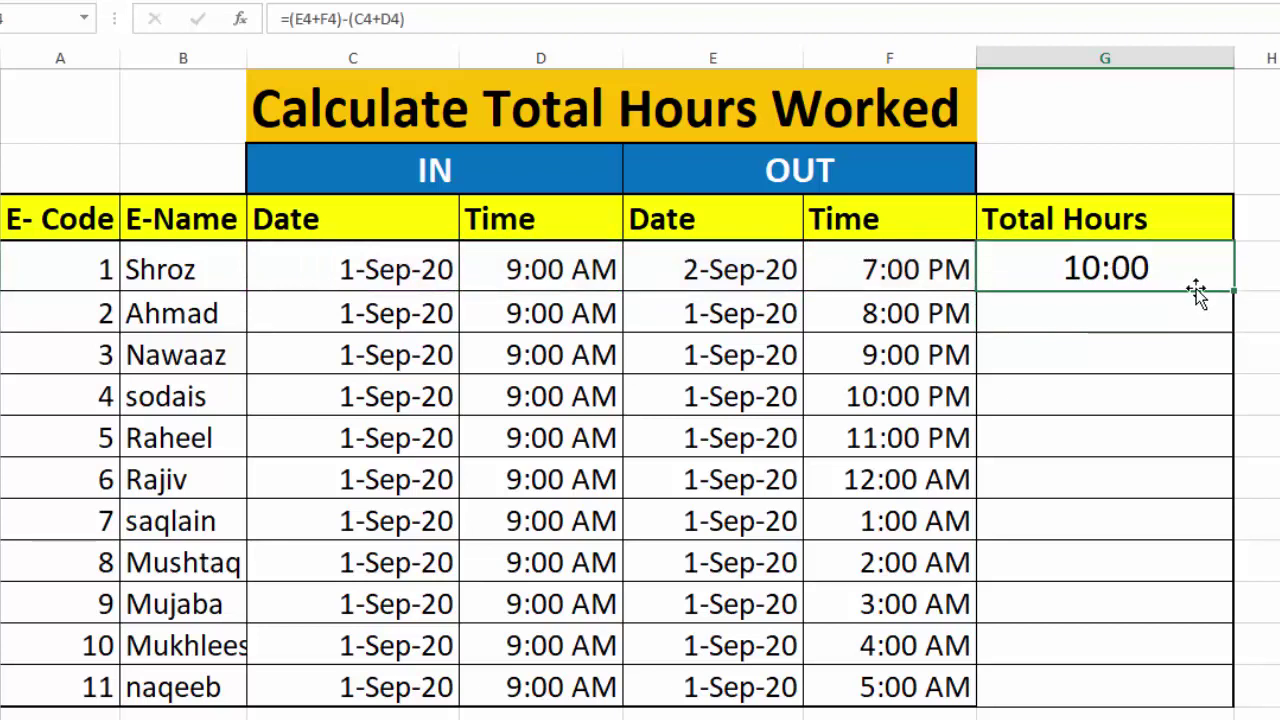
{"action": "left_click_drag", "start_coordinate": [1234, 292], "coordinate": [1237, 697]}
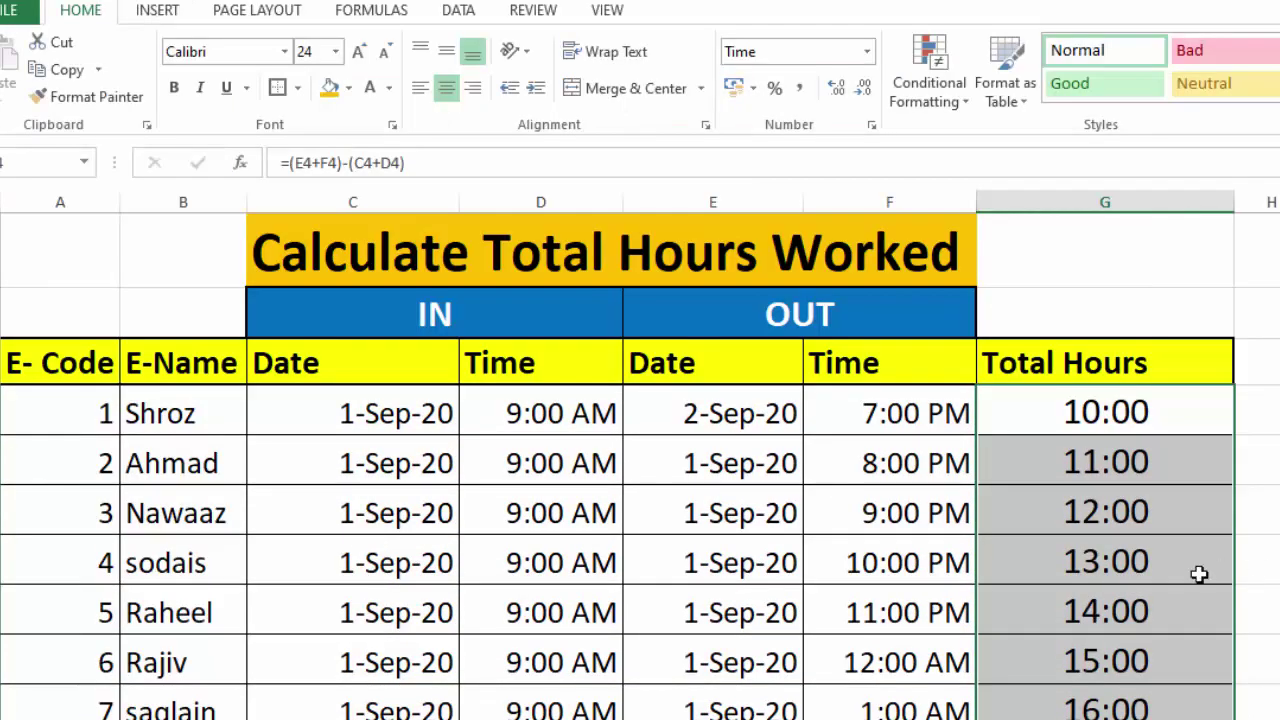
- Try the General and the 1/1/00 Date number formats on the filled Total Hours cells
{"action": "left_click", "coordinate": [868, 56]}
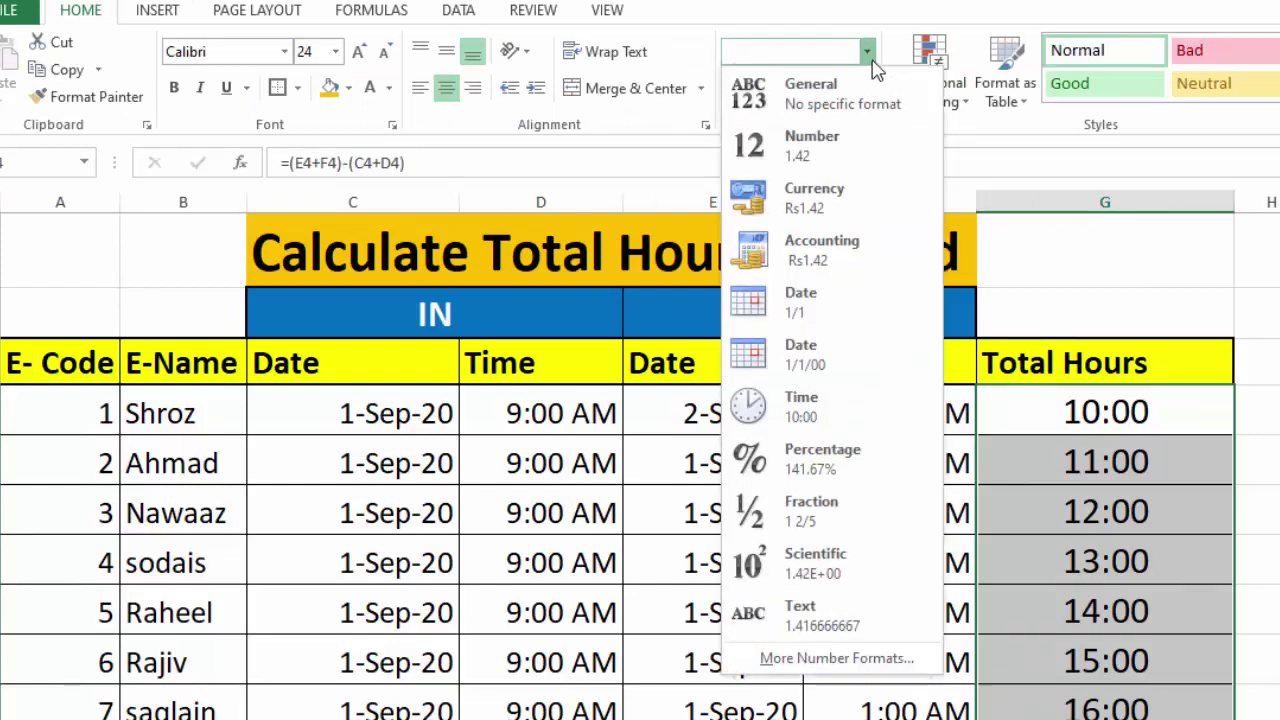
{"action": "left_click", "coordinate": [843, 92]}
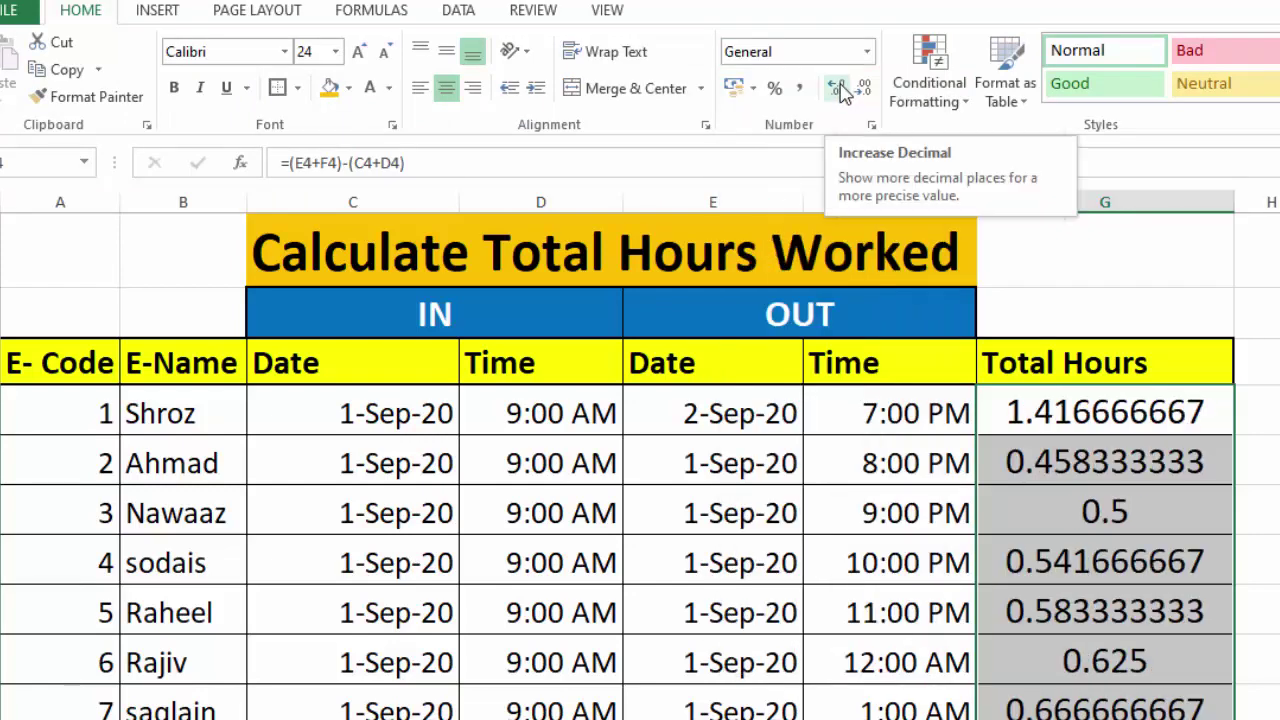
{"action": "left_click", "coordinate": [867, 52]}
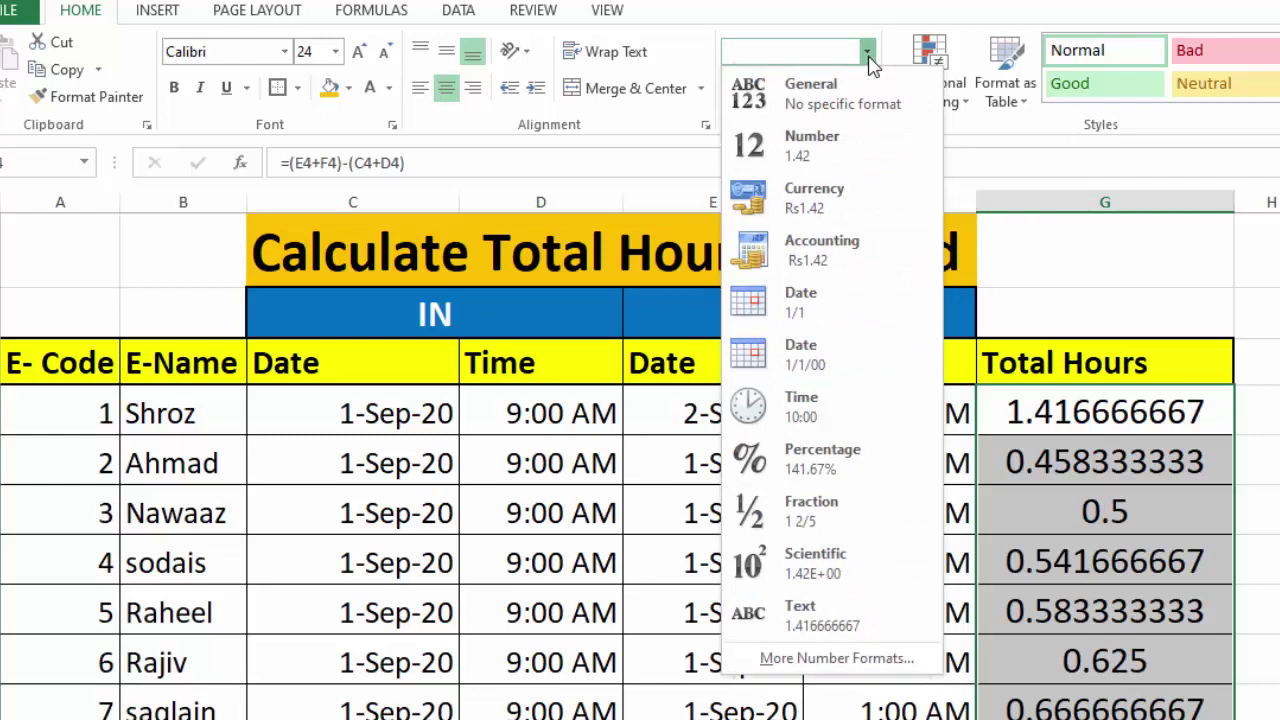
{"action": "left_click", "coordinate": [812, 358]}
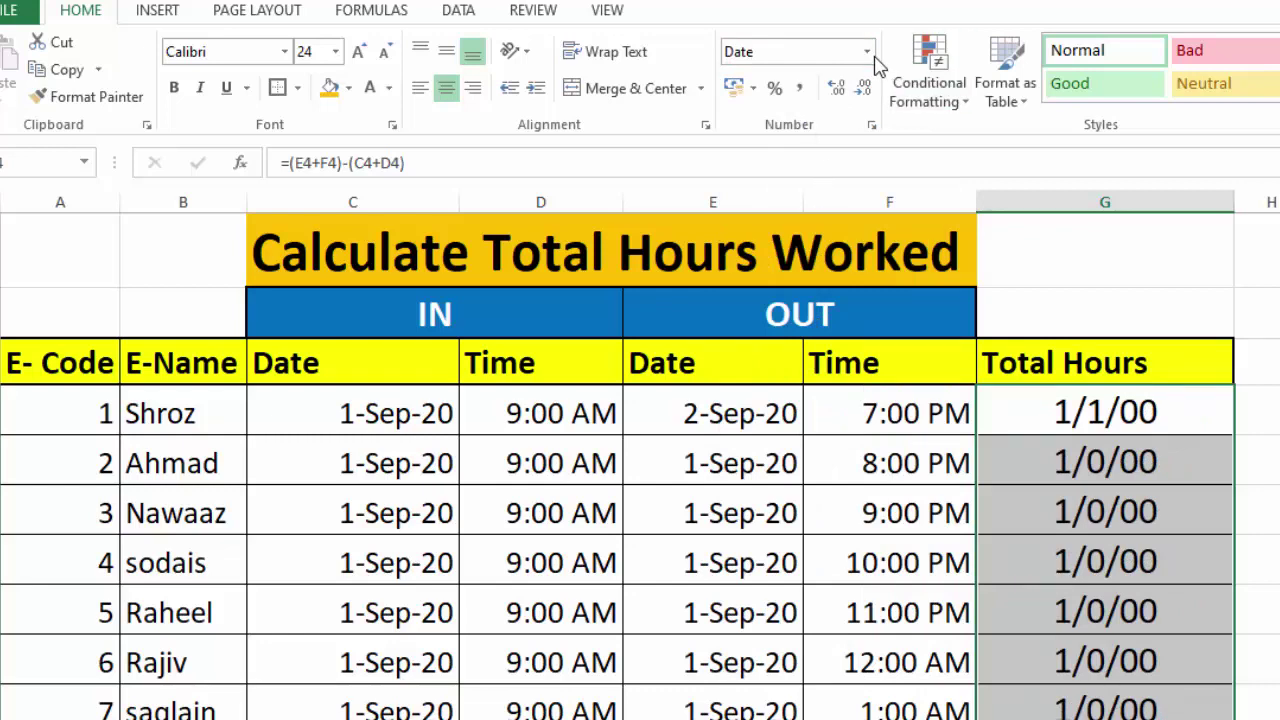
- Format the filled Total Hours cells with the Time format type 37:30:55
{"action": "left_click", "coordinate": [871, 125]}
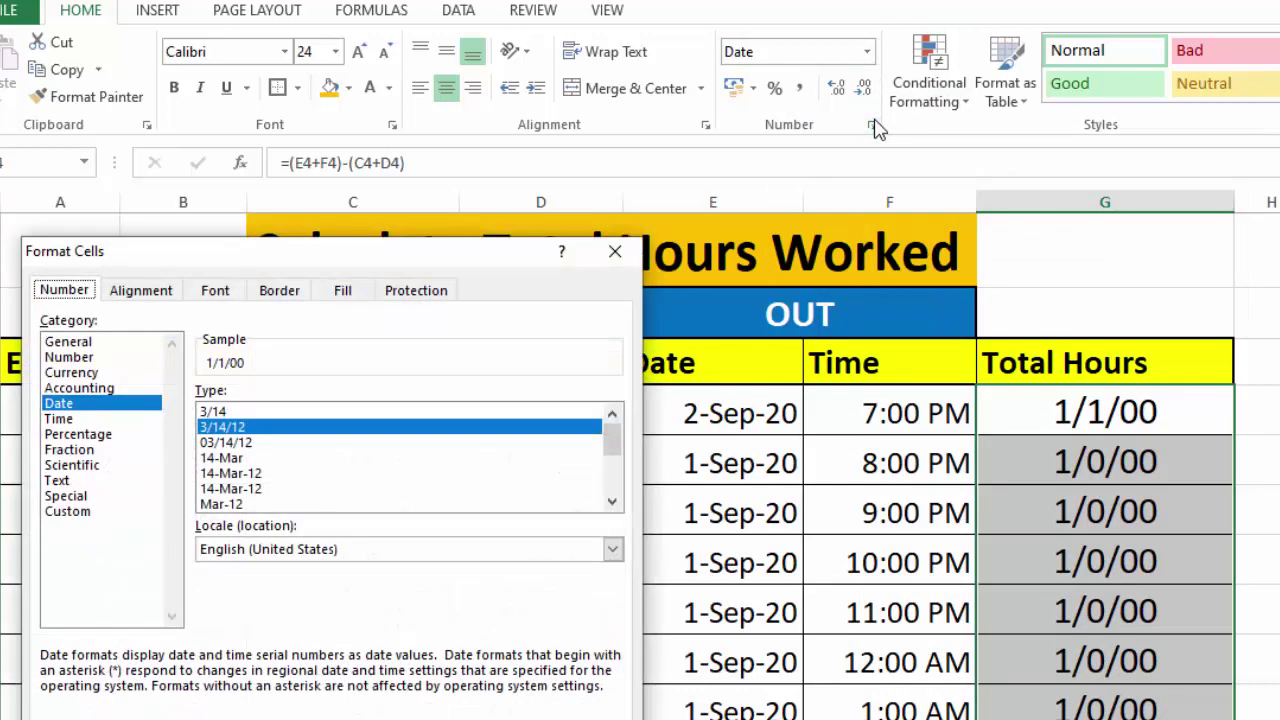
{"action": "left_click", "coordinate": [73, 418]}
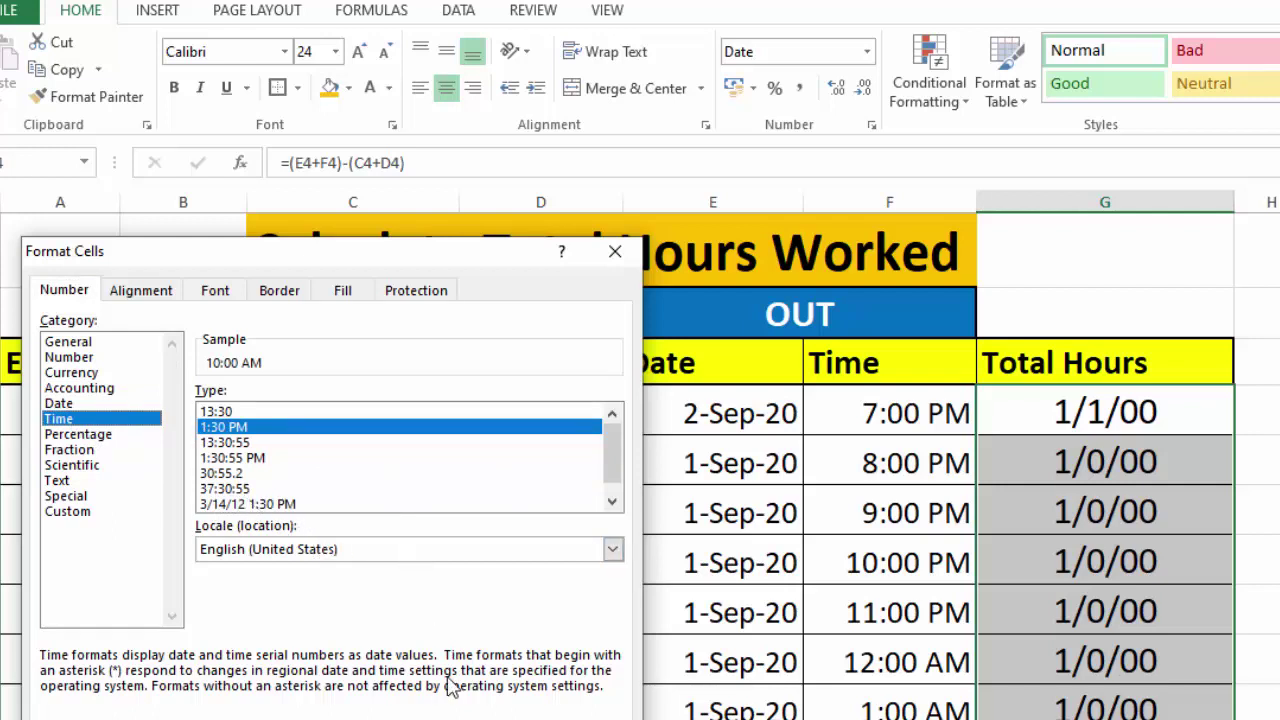
{"action": "left_click", "coordinate": [244, 488]}
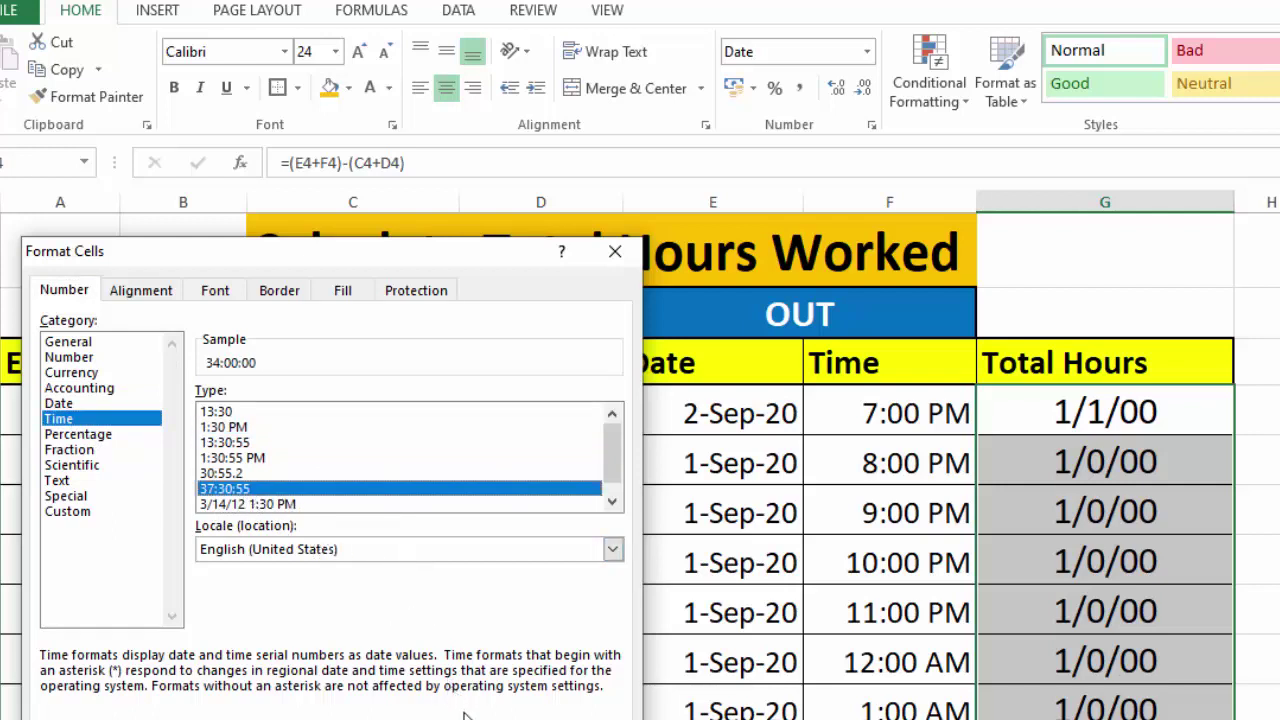
{"action": "left_click", "coordinate": [505, 719]}
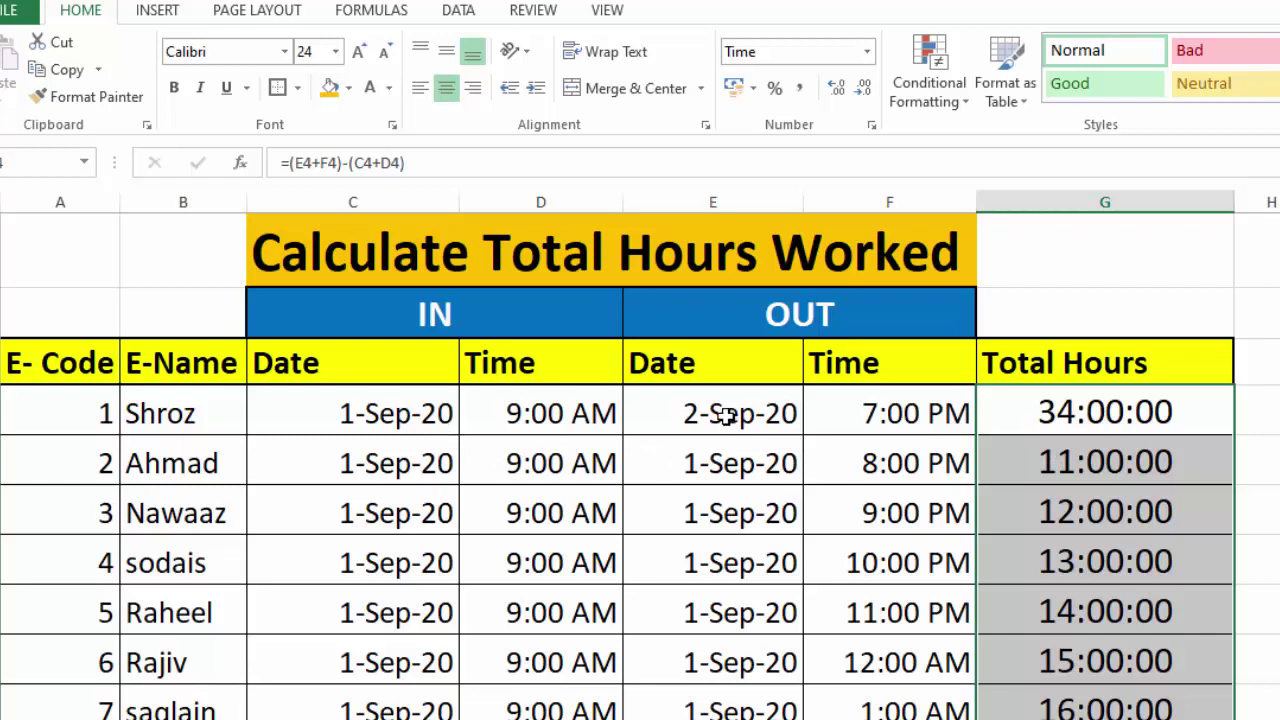
- Change the IN date of the employee with E-Code 1 to 02/09/2020
{"action": "double_click", "coordinate": [350, 410]}
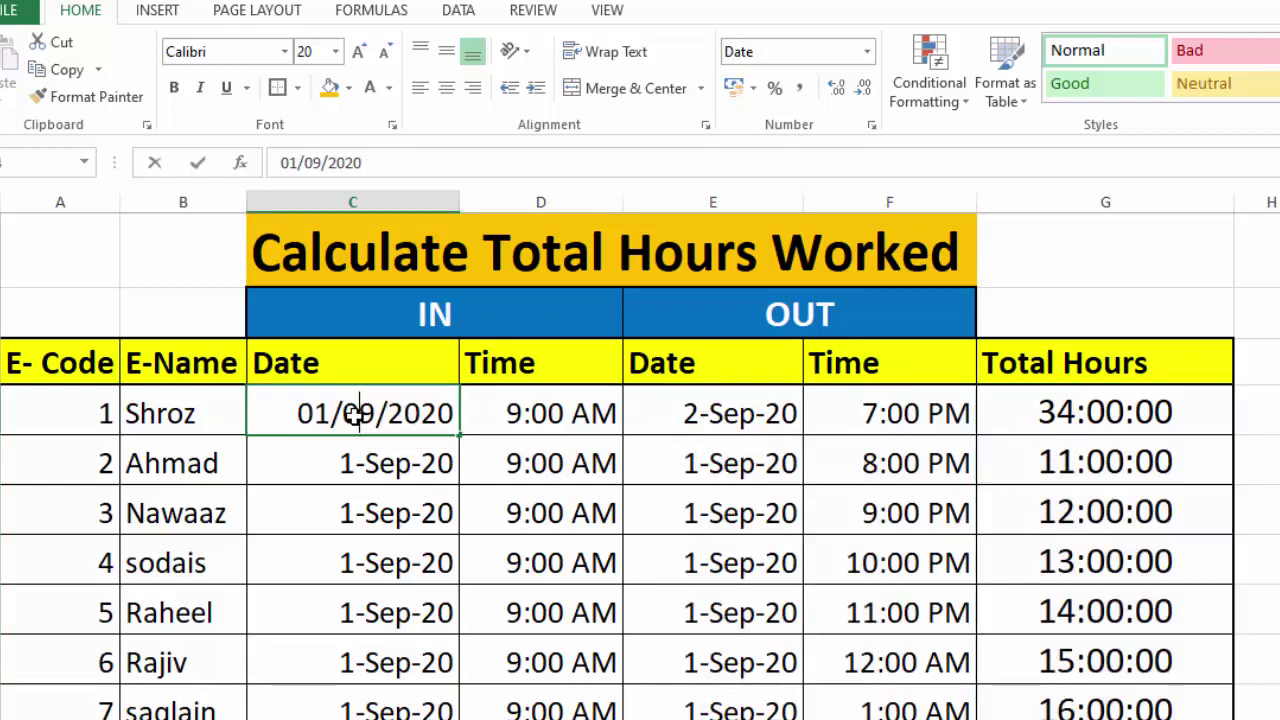
{"action": "left_click", "coordinate": [330, 414]}
{"action": "key", "text": "BackSpace"}
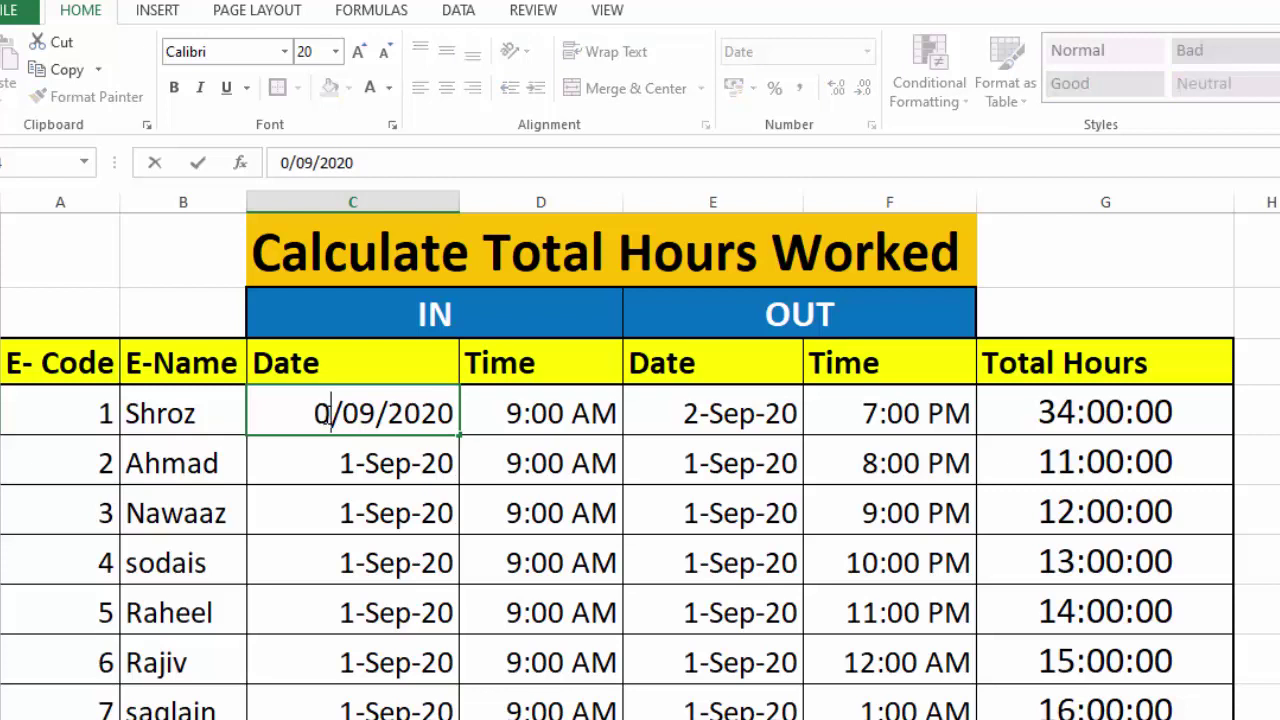
{"action": "type", "text": "2"}
{"action": "key", "text": "Tab"}
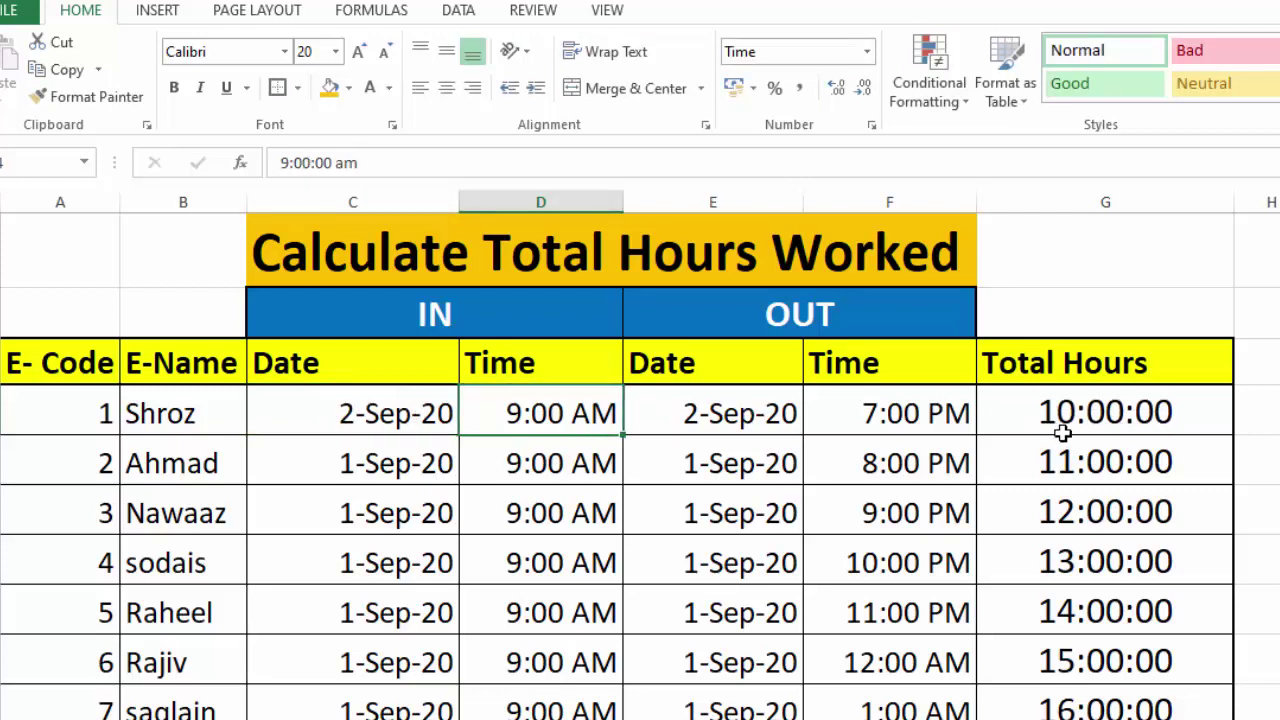
- Change the OUT date of the employee with E-Code 1 to 04/09/2020
{"action": "double_click", "coordinate": [705, 412]}
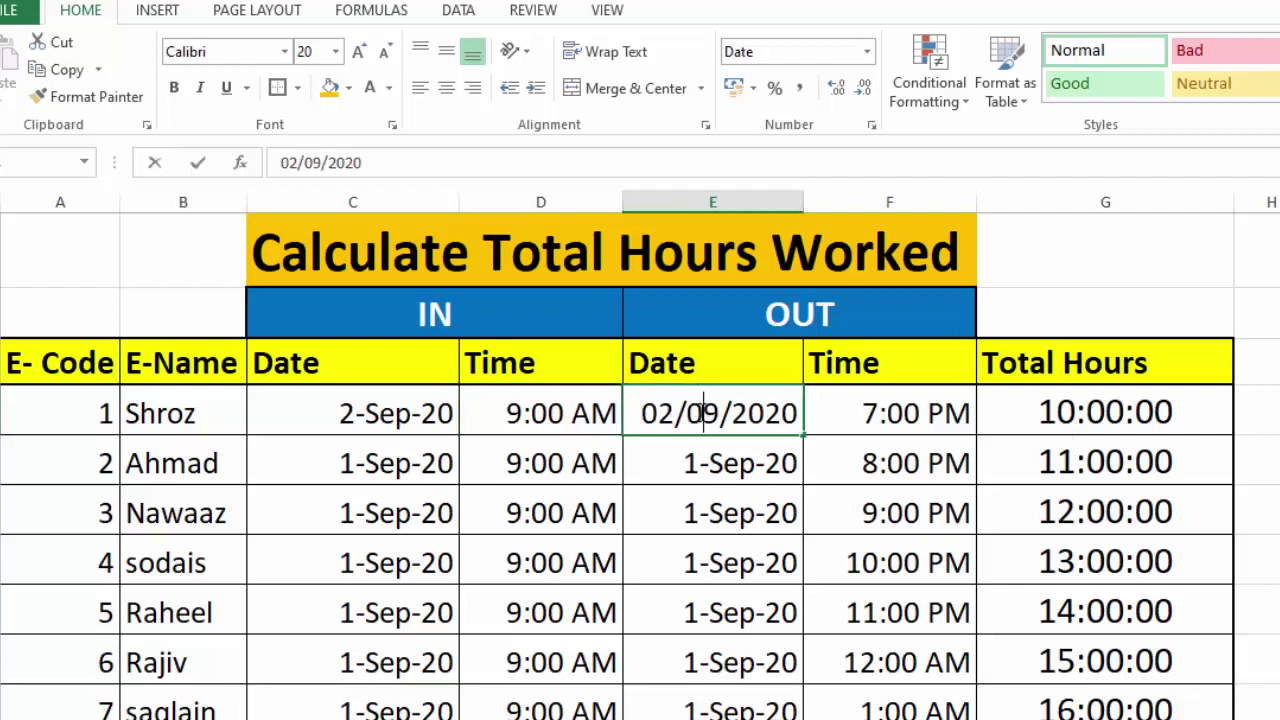
{"action": "left_click", "coordinate": [666, 419]}
{"action": "key", "text": "BackSpace"}
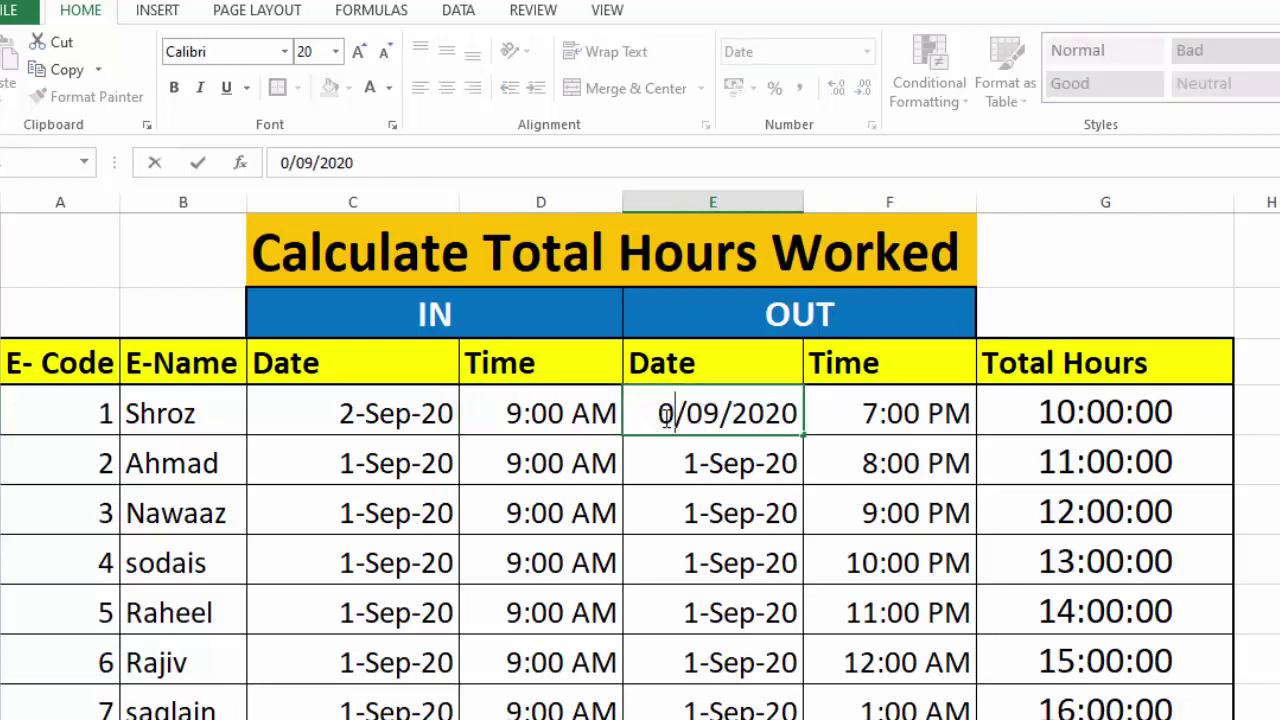
{"action": "type", "text": "4"}
{"action": "key", "text": "Tab"}
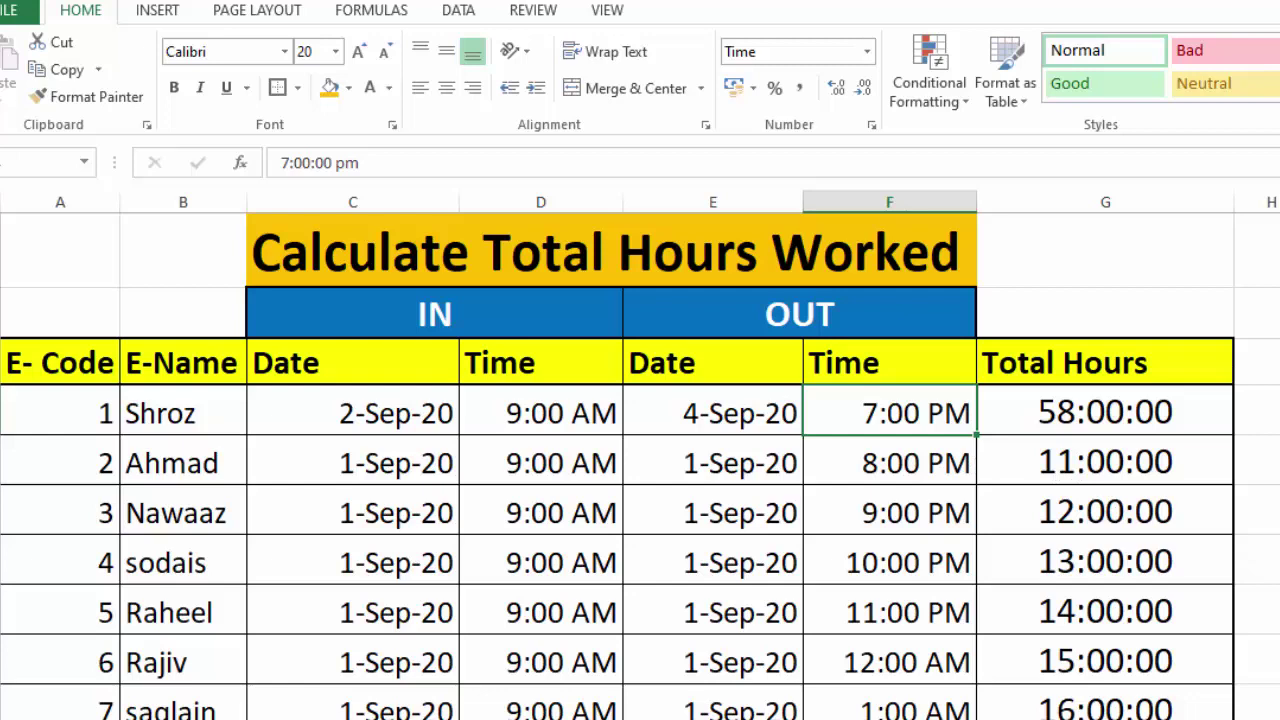
{"action": "scroll", "coordinate": [640, 465], "scroll_direction": "down", "scroll_amount": 1}
{"action": "scroll", "coordinate": [640, 465], "scroll_direction": "up", "scroll_amount": 1}
- Fill the column header row from E- Code to Total Hours with standard yellow and make its text bold
{"action": "left_click_drag", "start_coordinate": [80, 363], "coordinate": [1092, 358]}
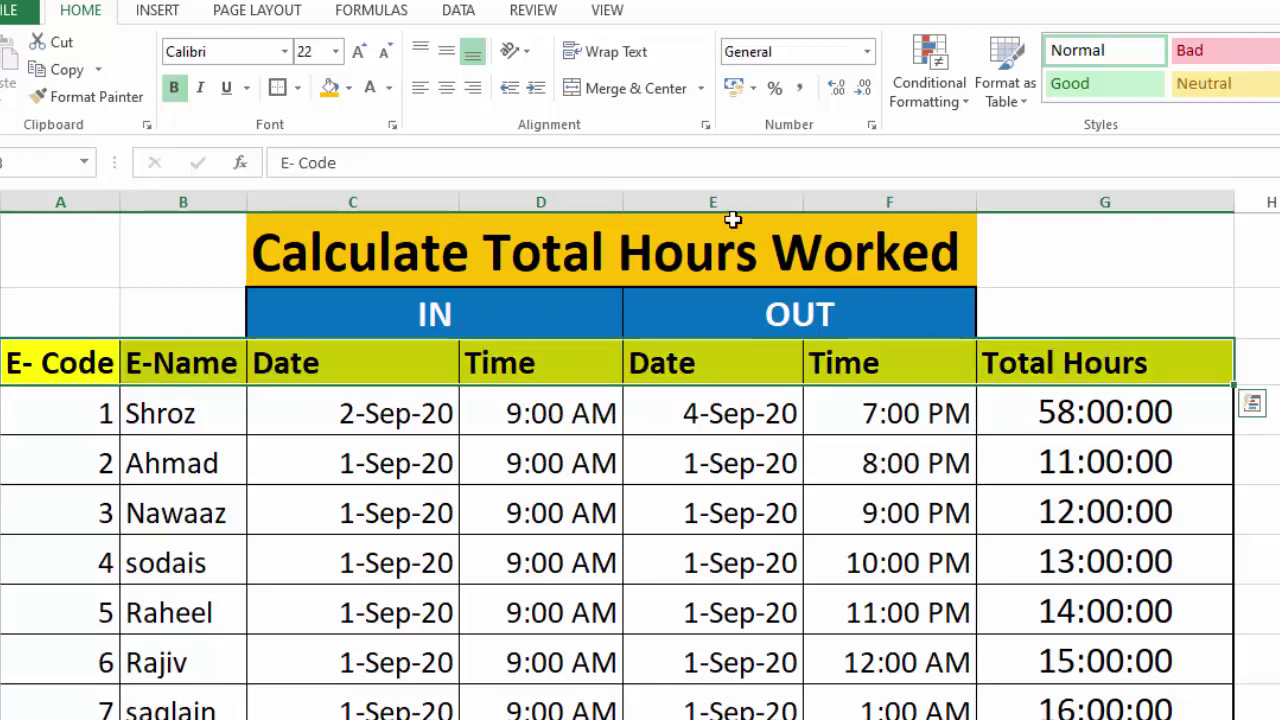
{"action": "left_click", "coordinate": [348, 95]}
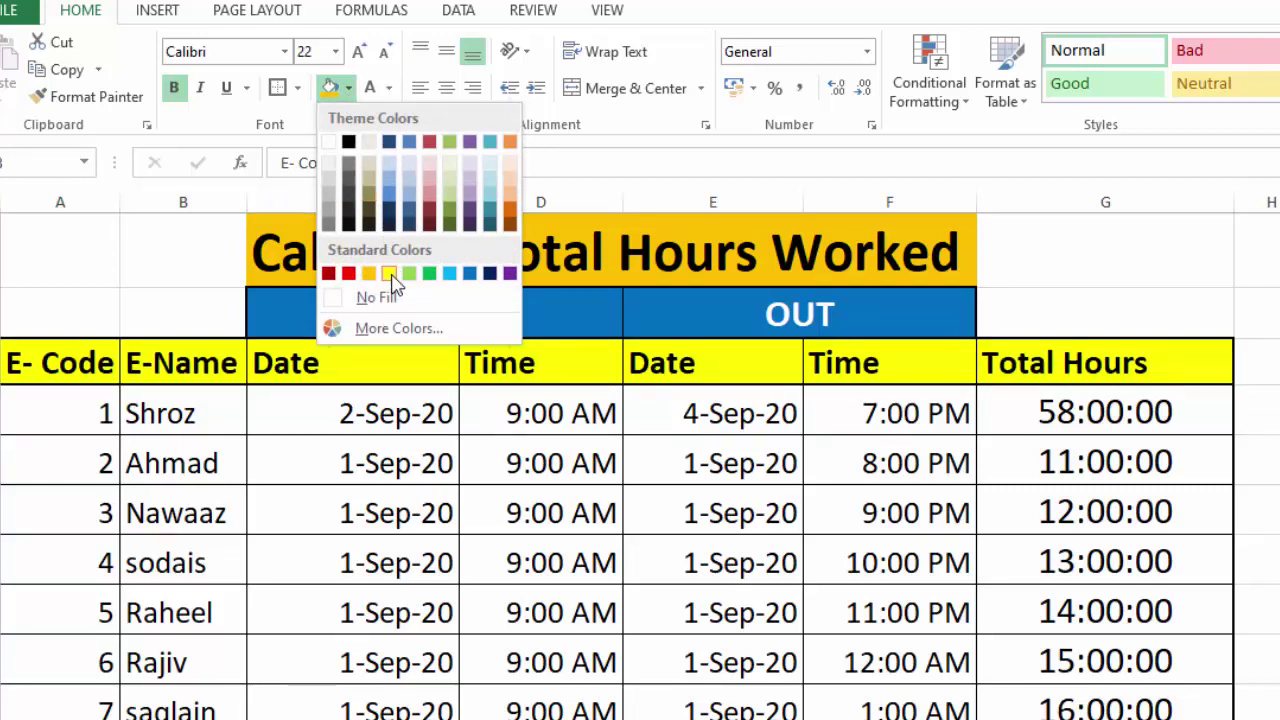
{"action": "left_click", "coordinate": [390, 275]}
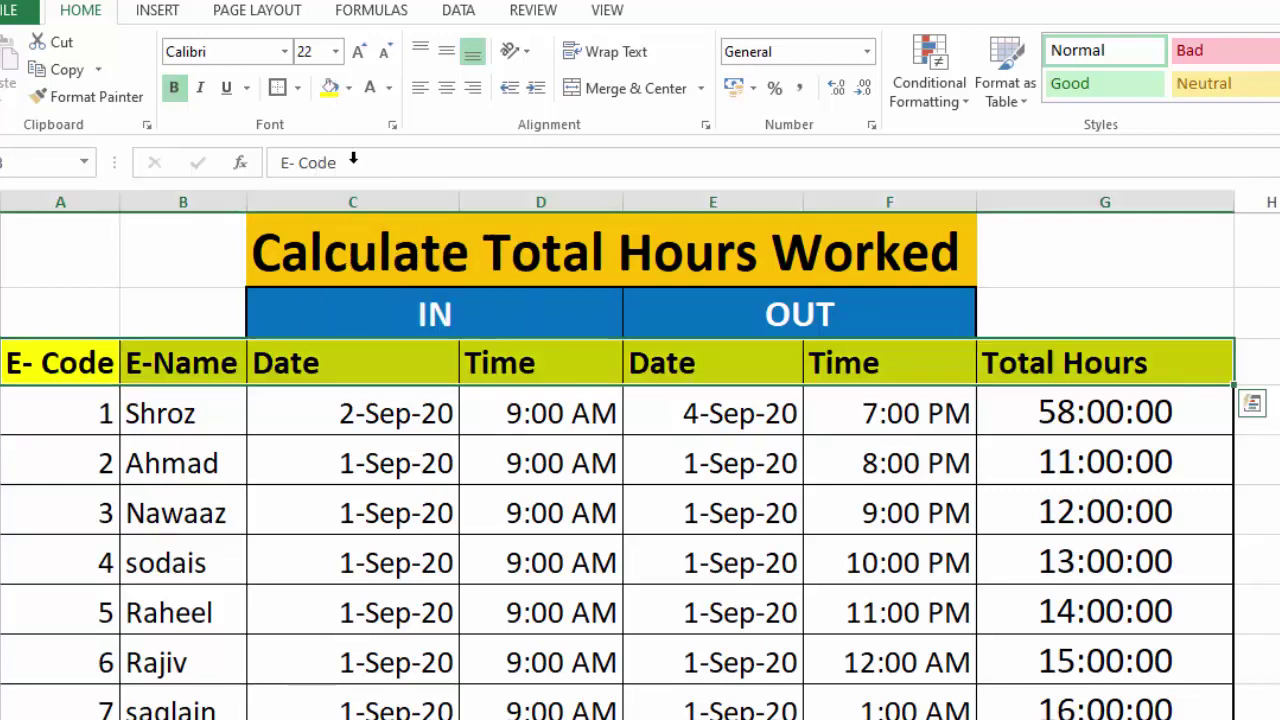
{"action": "left_click", "coordinate": [174, 88]}
{"action": "left_click", "coordinate": [179, 95]}
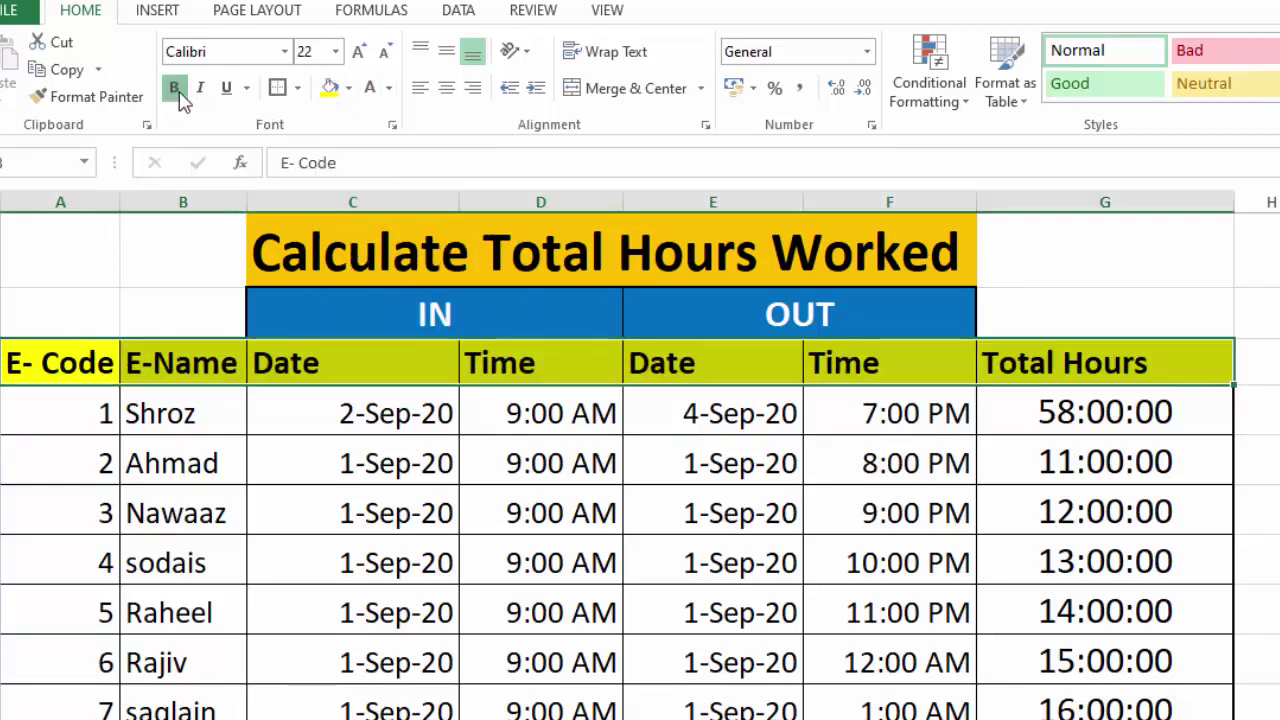
{"action": "left_click", "coordinate": [179, 95]}
{"action": "left_click", "coordinate": [179, 95]}
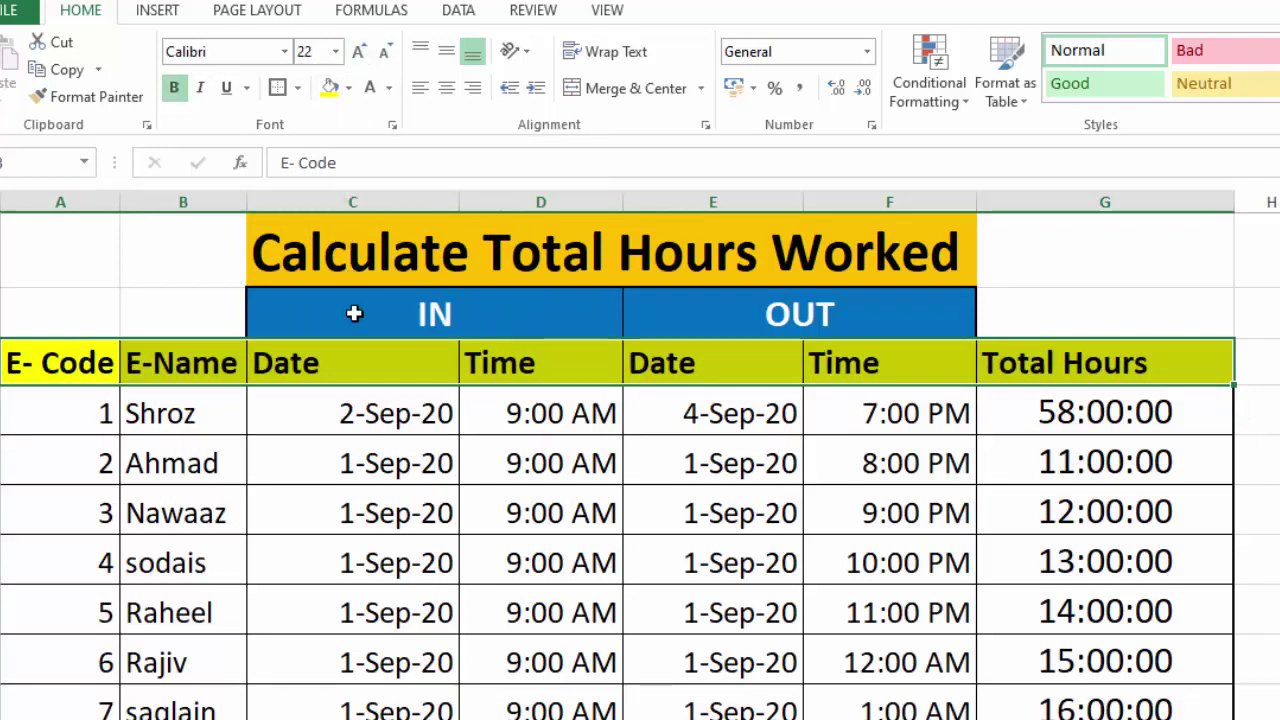
- Fill the merged IN heading with the standard blue color
{"action": "left_click", "coordinate": [354, 309]}
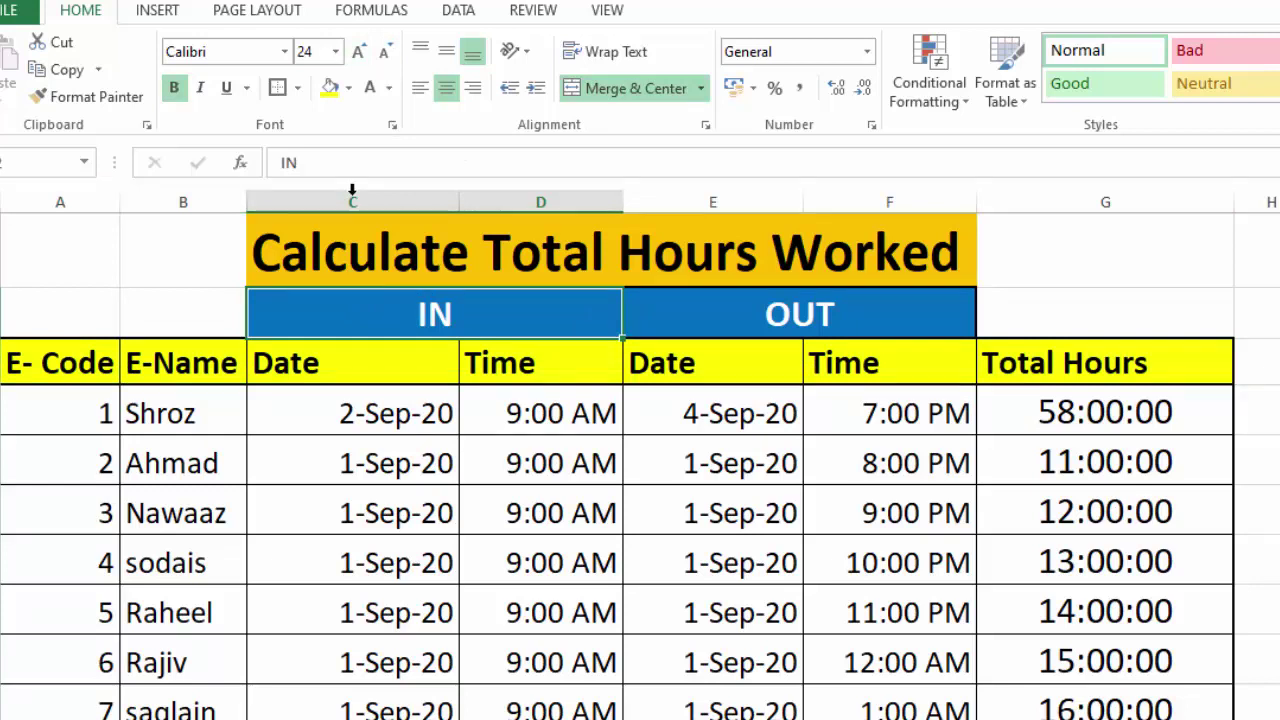
{"action": "left_click", "coordinate": [349, 92]}
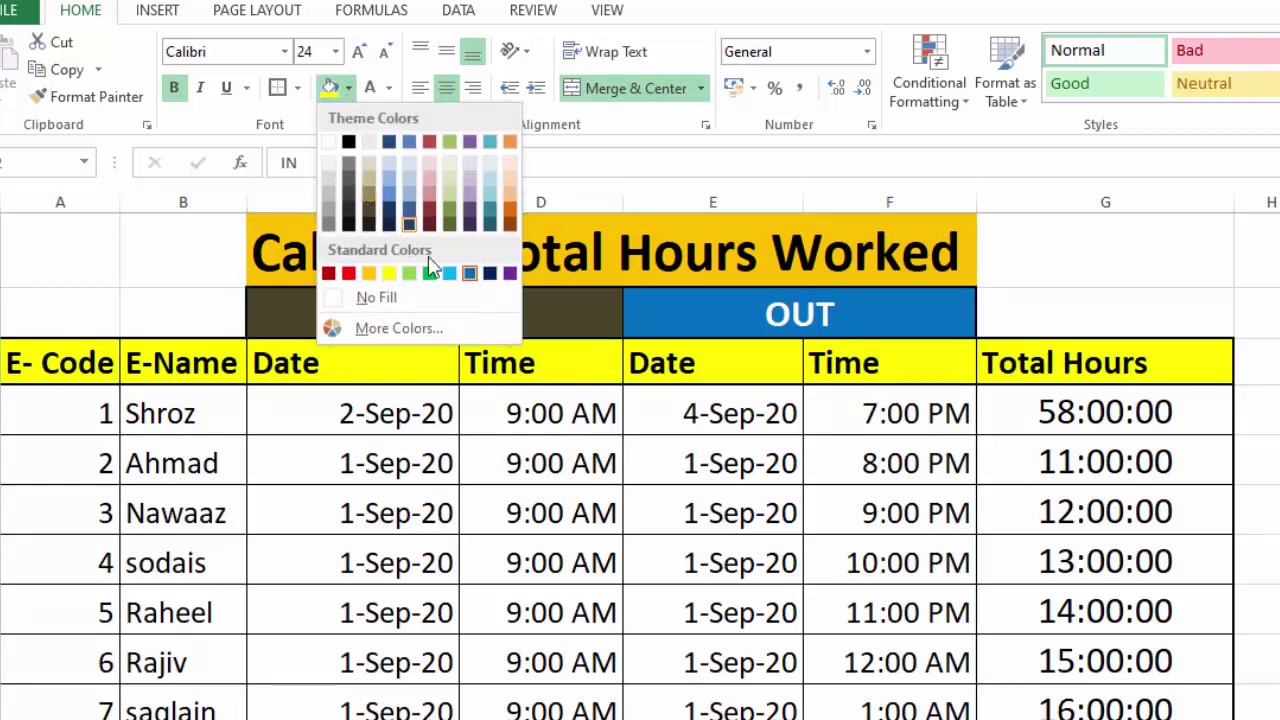
{"action": "left_click", "coordinate": [470, 274]}
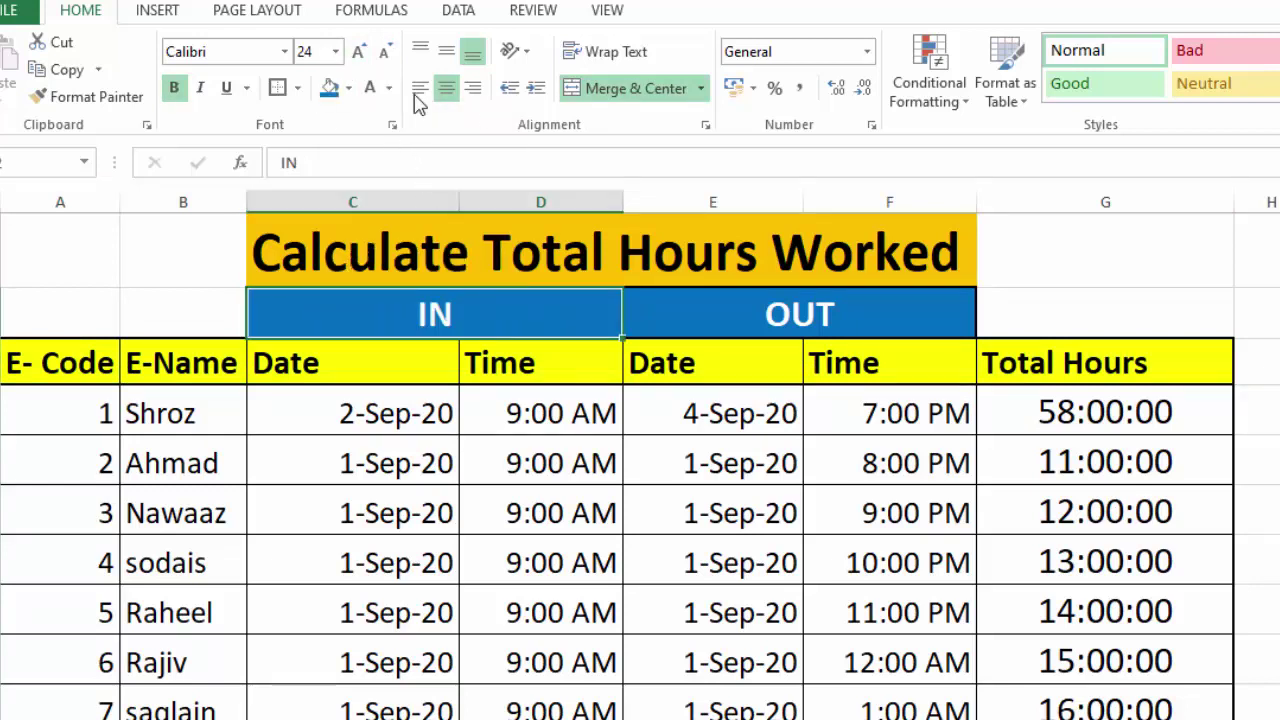
{"action": "left_click", "coordinate": [723, 337]}
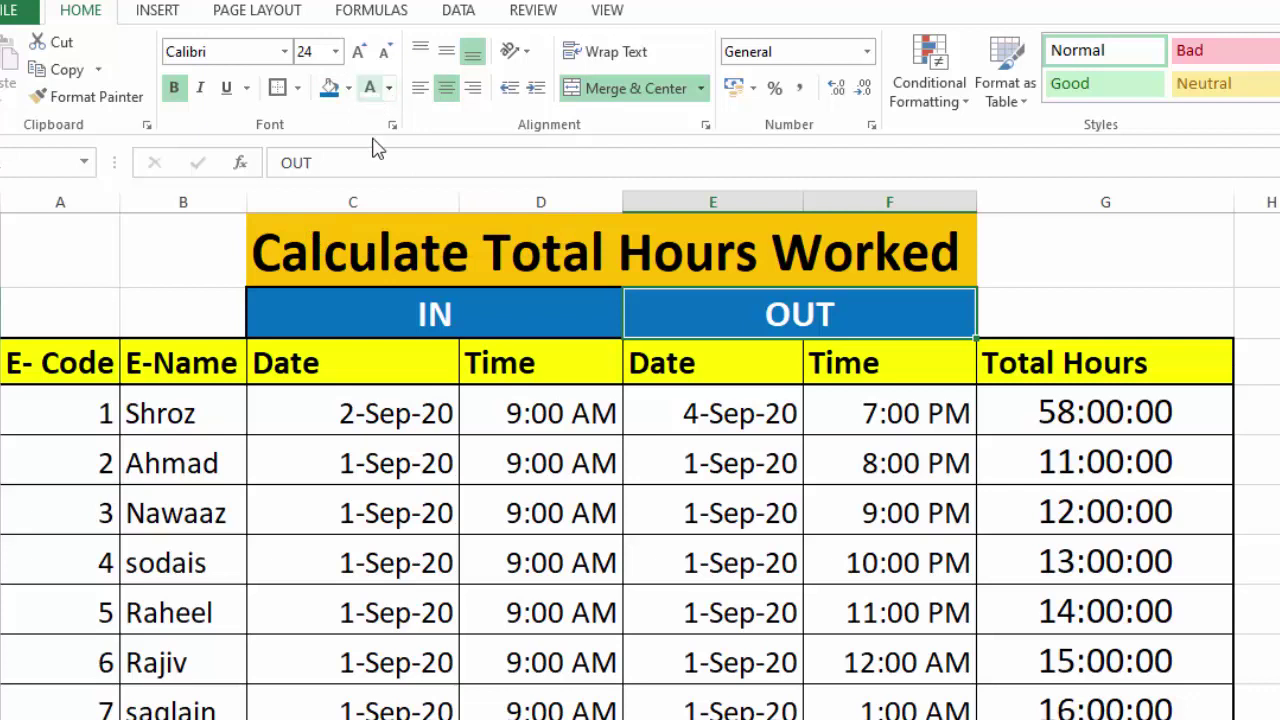
- Format the title Calculate Total Hours Worked with a standard orange fill and black text at font size 36
{"action": "left_click", "coordinate": [455, 245]}
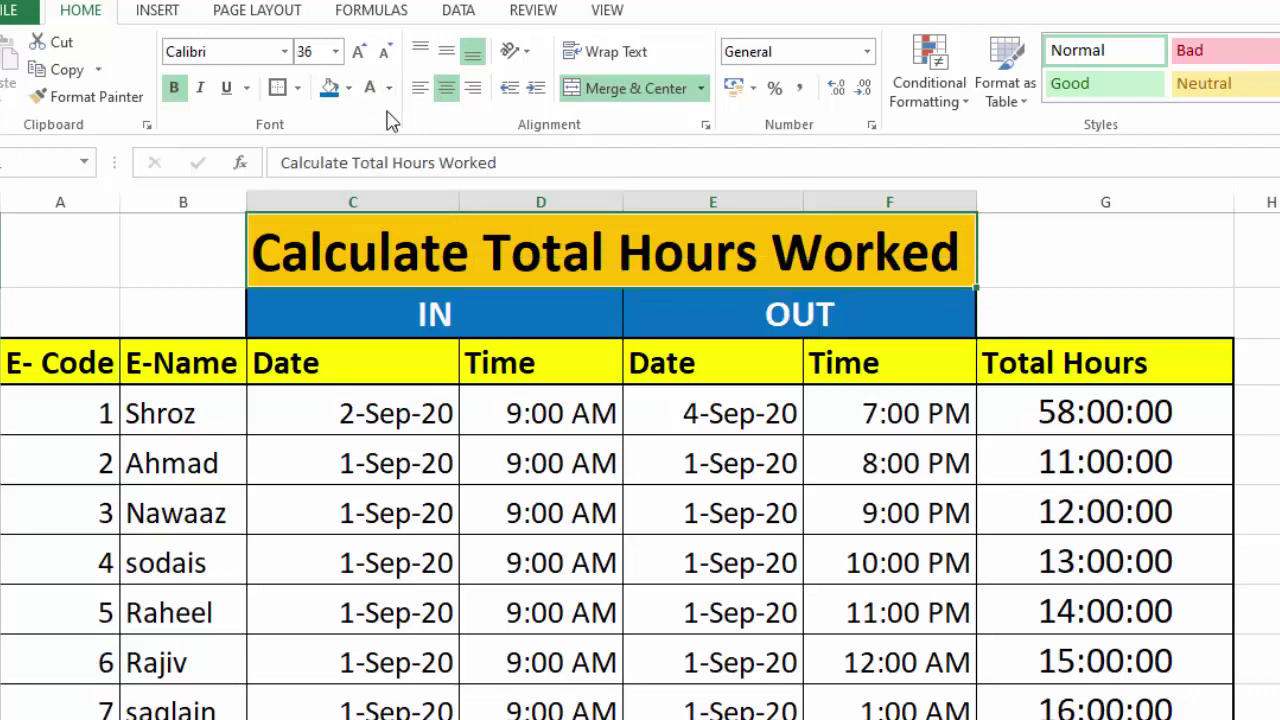
{"action": "left_click", "coordinate": [349, 88]}
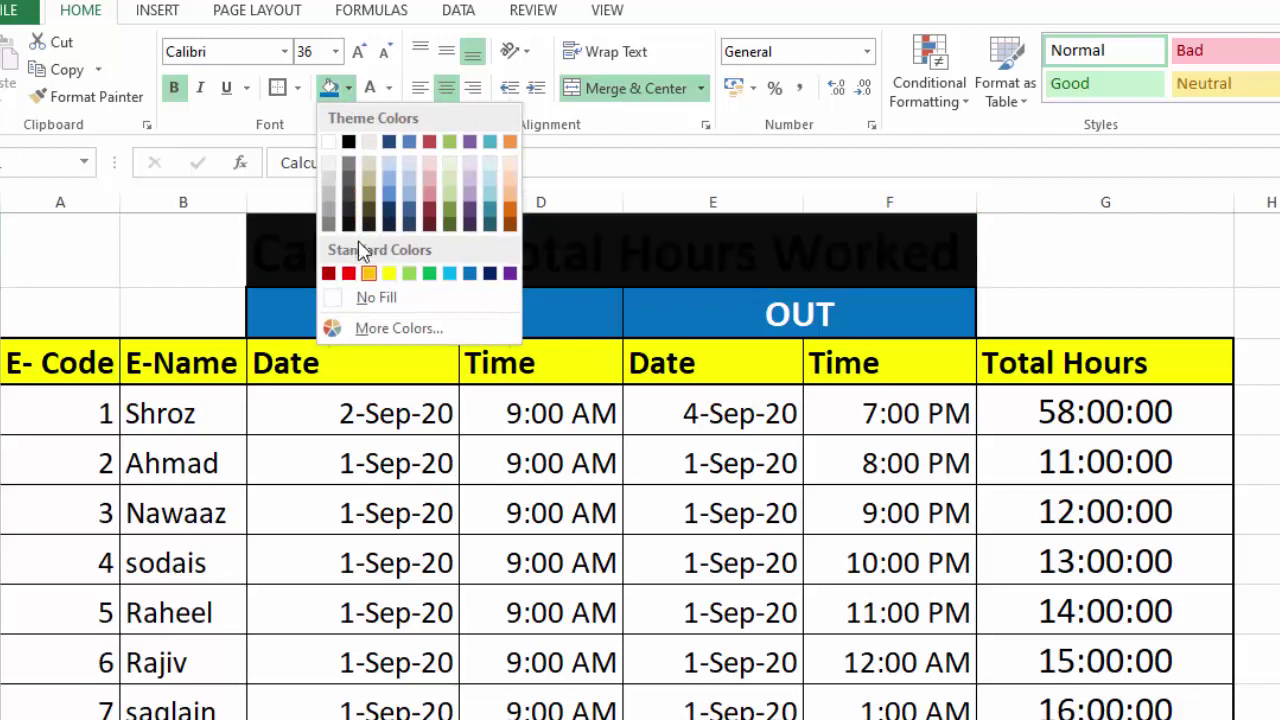
{"action": "left_click", "coordinate": [368, 273]}
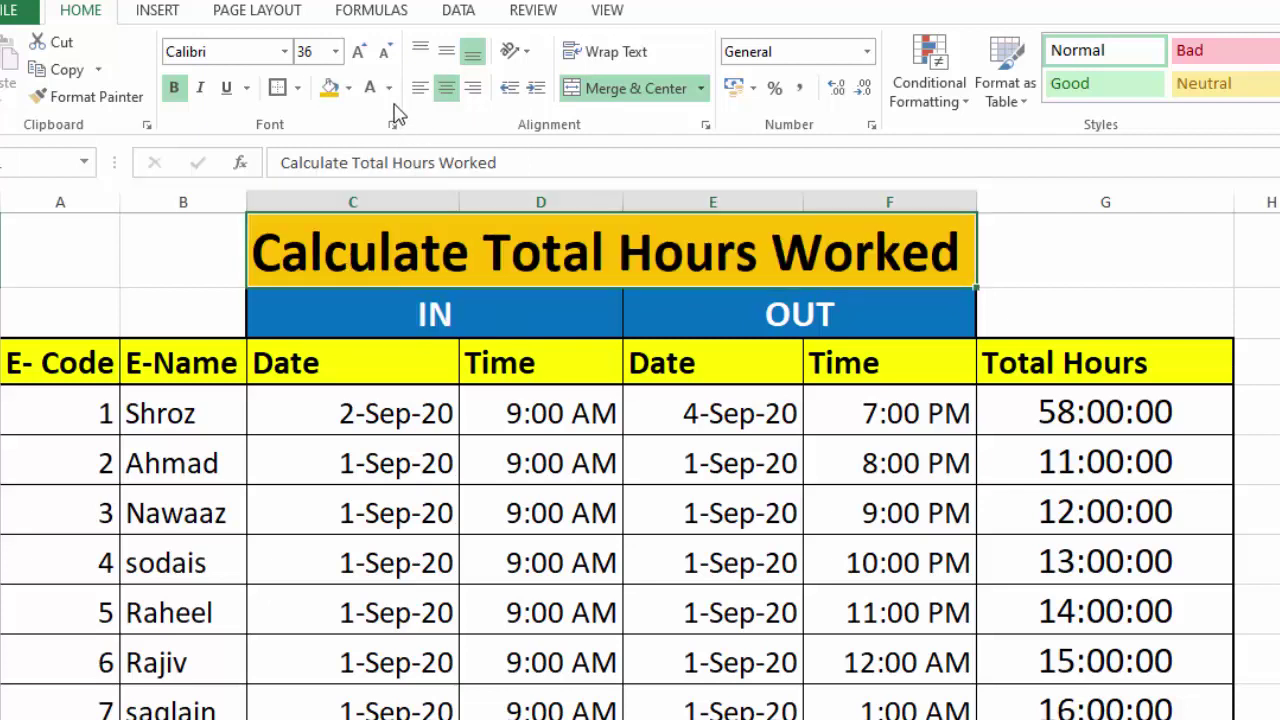
{"action": "left_click", "coordinate": [389, 88]}
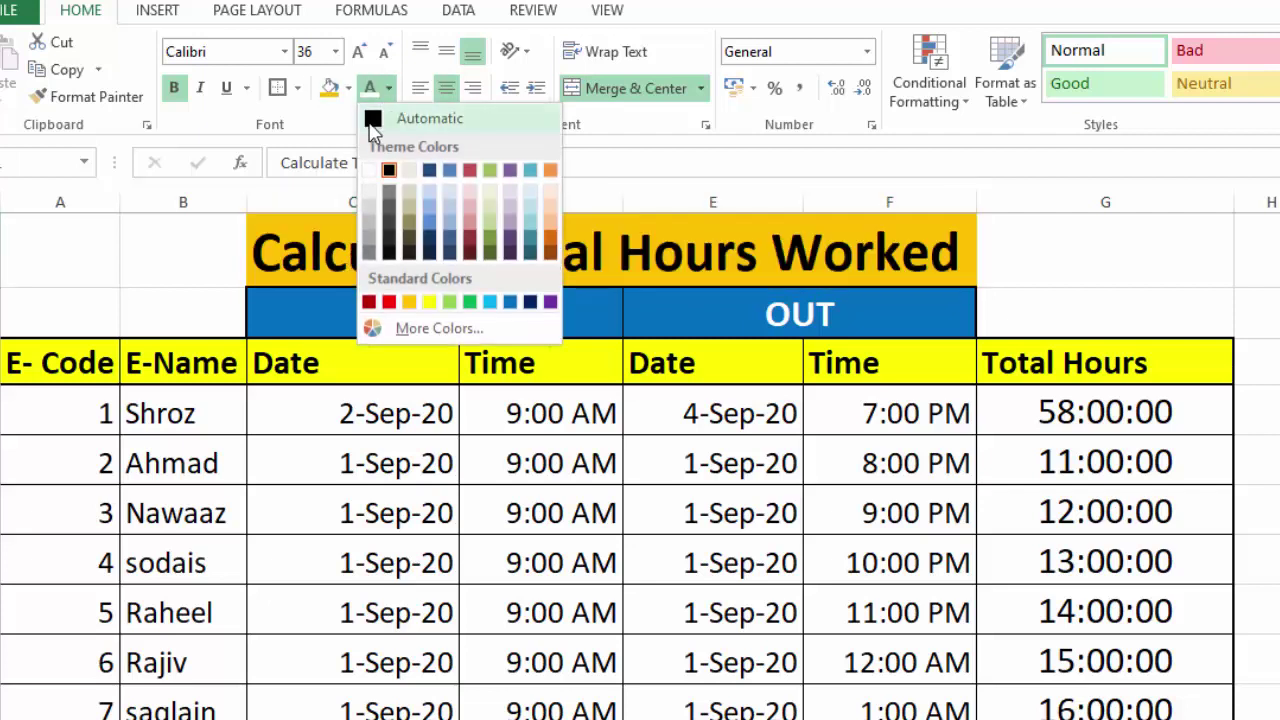
{"action": "left_click", "coordinate": [389, 172]}
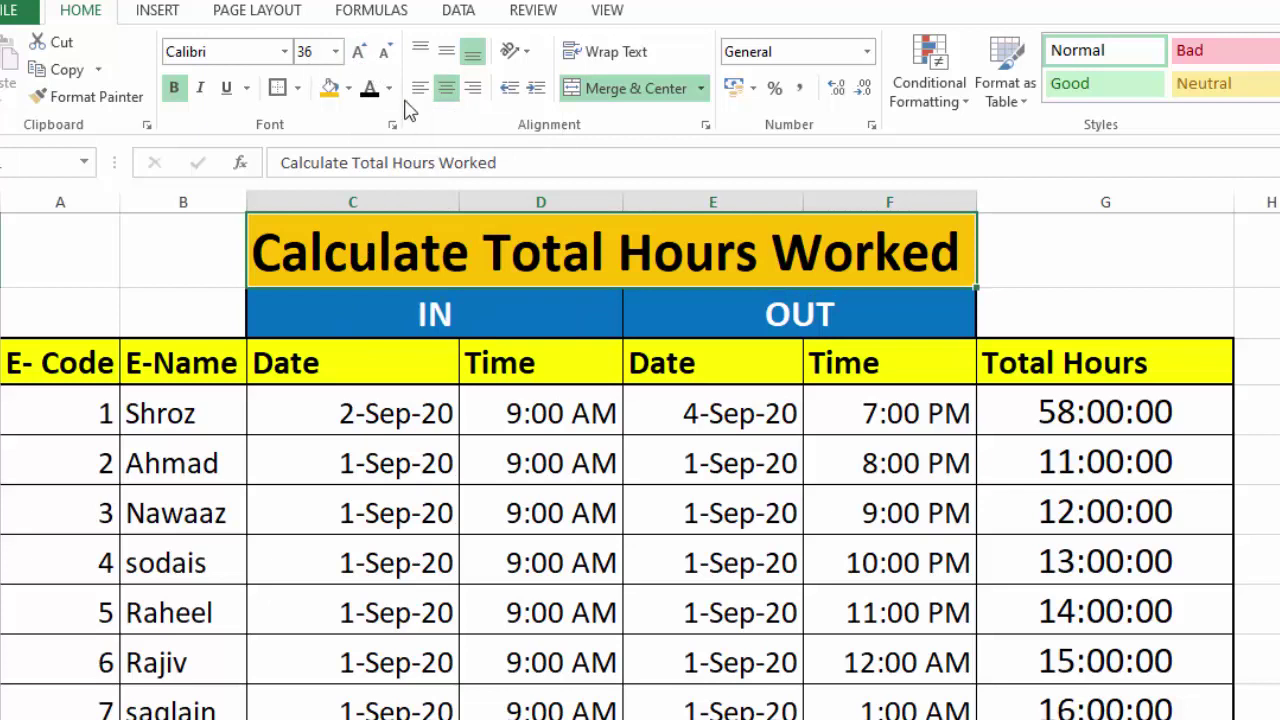
{"action": "left_click", "coordinate": [365, 60]}
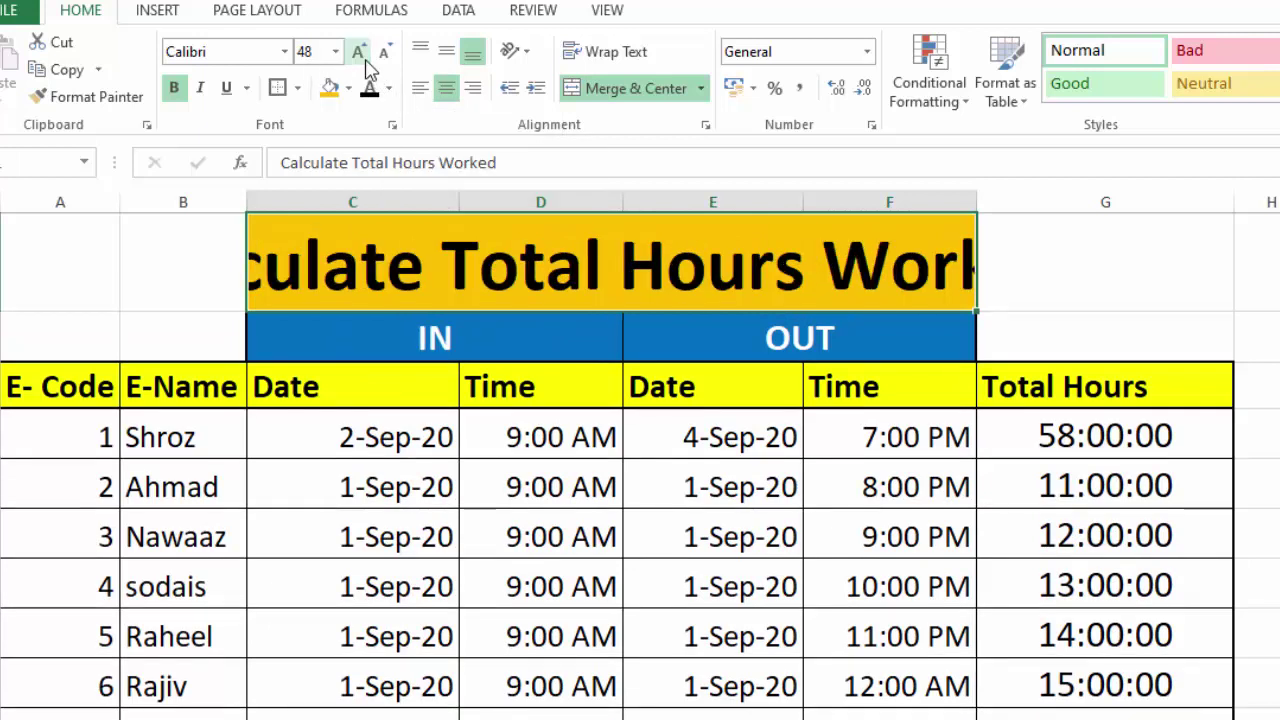
{"action": "left_click", "coordinate": [384, 58]}
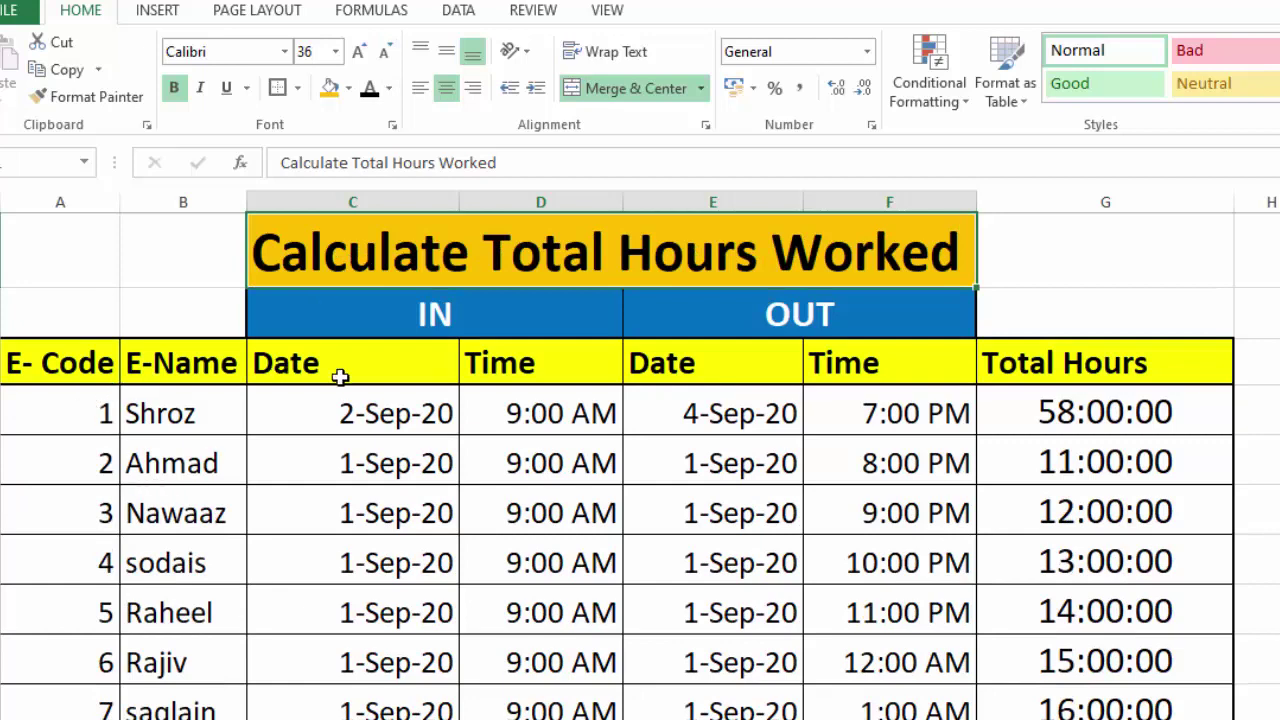
- Outline the IN columns and the OUT columns, headings included, each with a thick box border
{"action": "left_click_drag", "start_coordinate": [388, 374], "coordinate": [524, 466]}
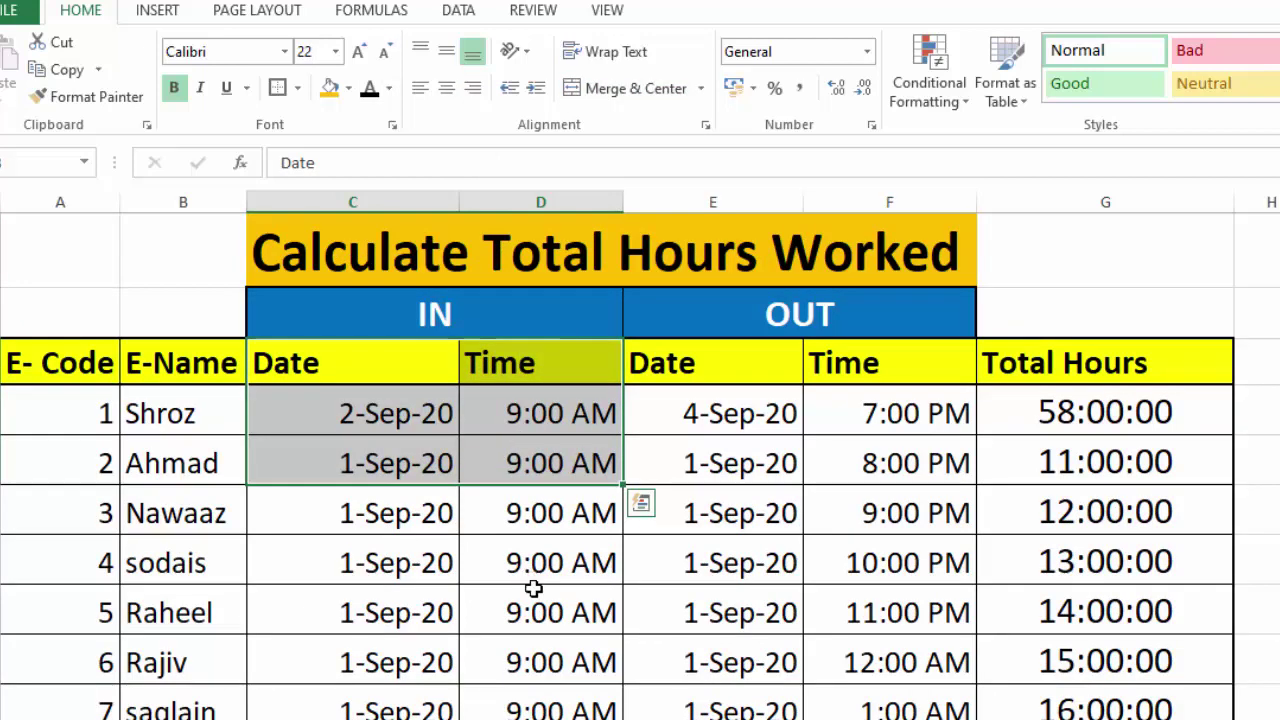
{"action": "left_click", "coordinate": [534, 719]}
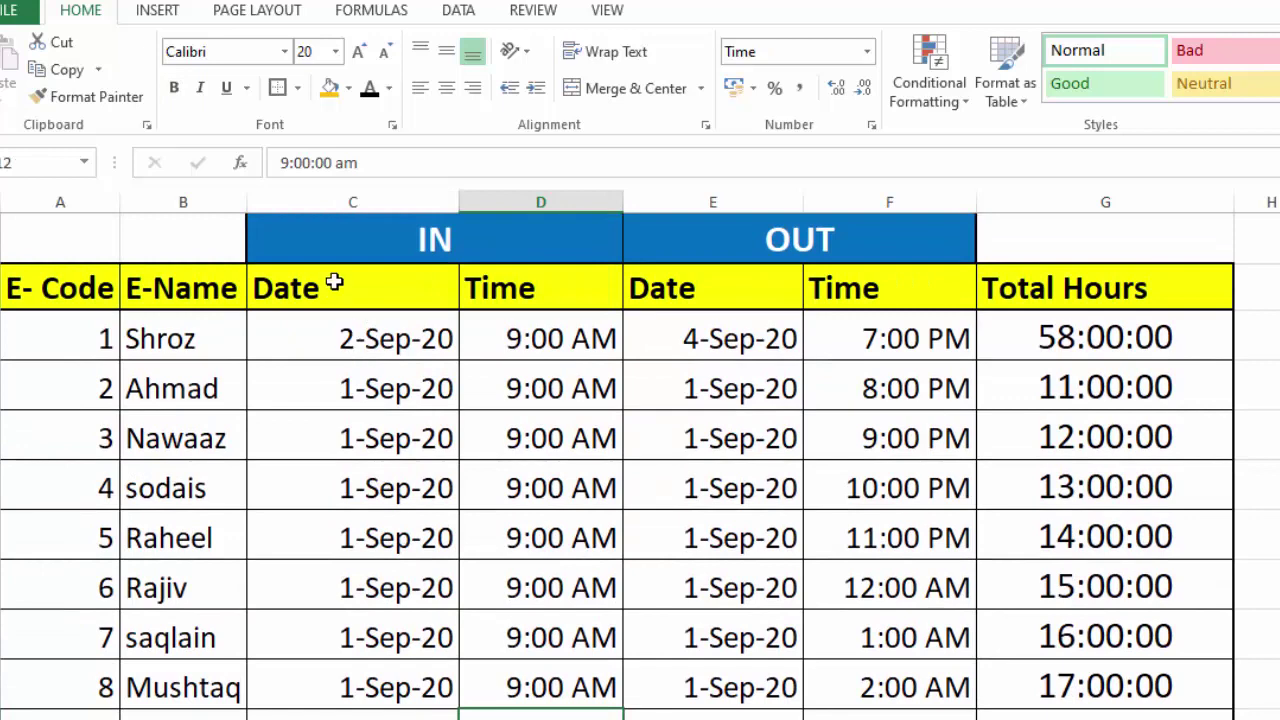
{"action": "left_click", "coordinate": [331, 238]}
{"action": "left_click_drag", "start_coordinate": [485, 272], "coordinate": [524, 719]}
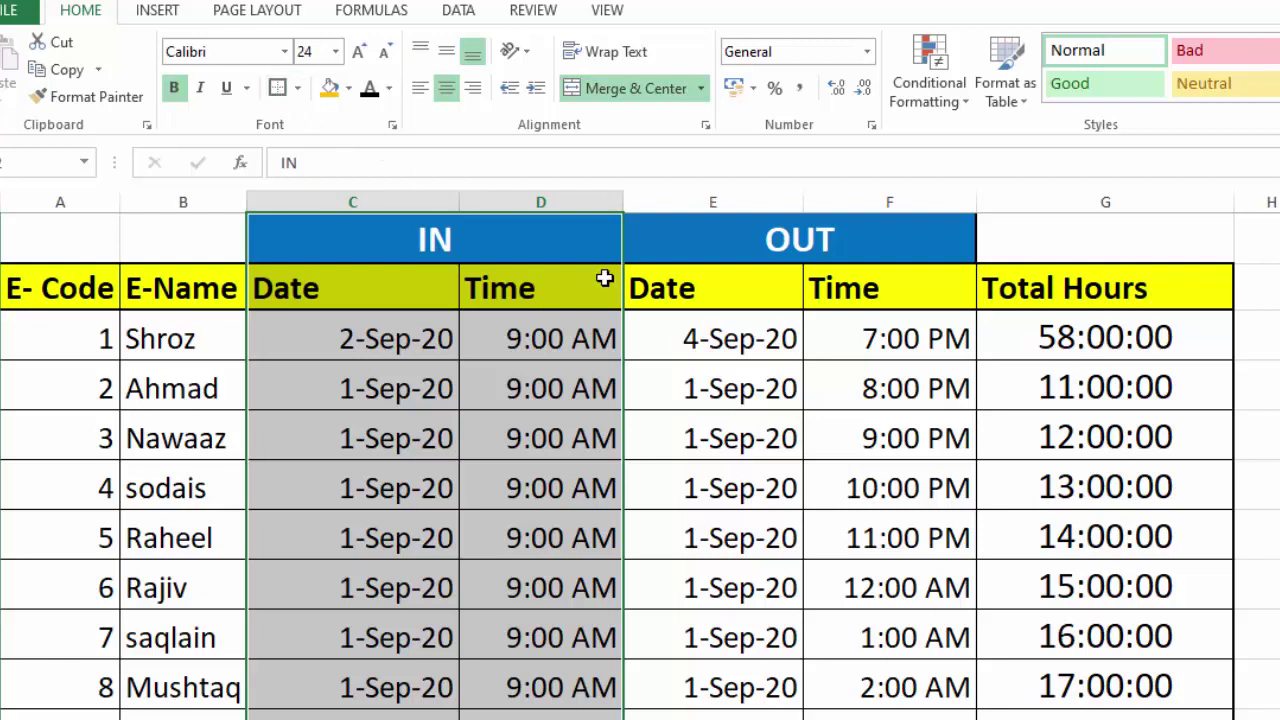
{"action": "left_click_drag", "start_coordinate": [666, 243], "coordinate": [803, 718]}
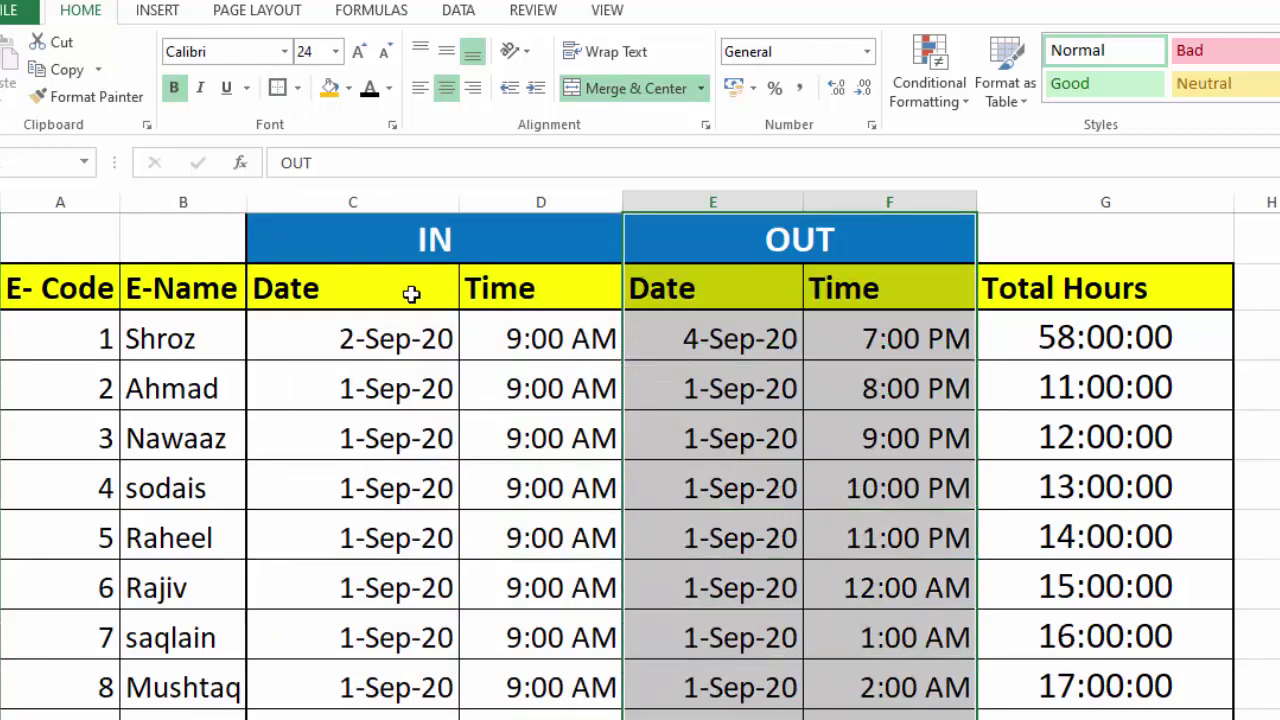
{"action": "left_click", "coordinate": [284, 91]}
{"action": "left_click", "coordinate": [1278, 487]}
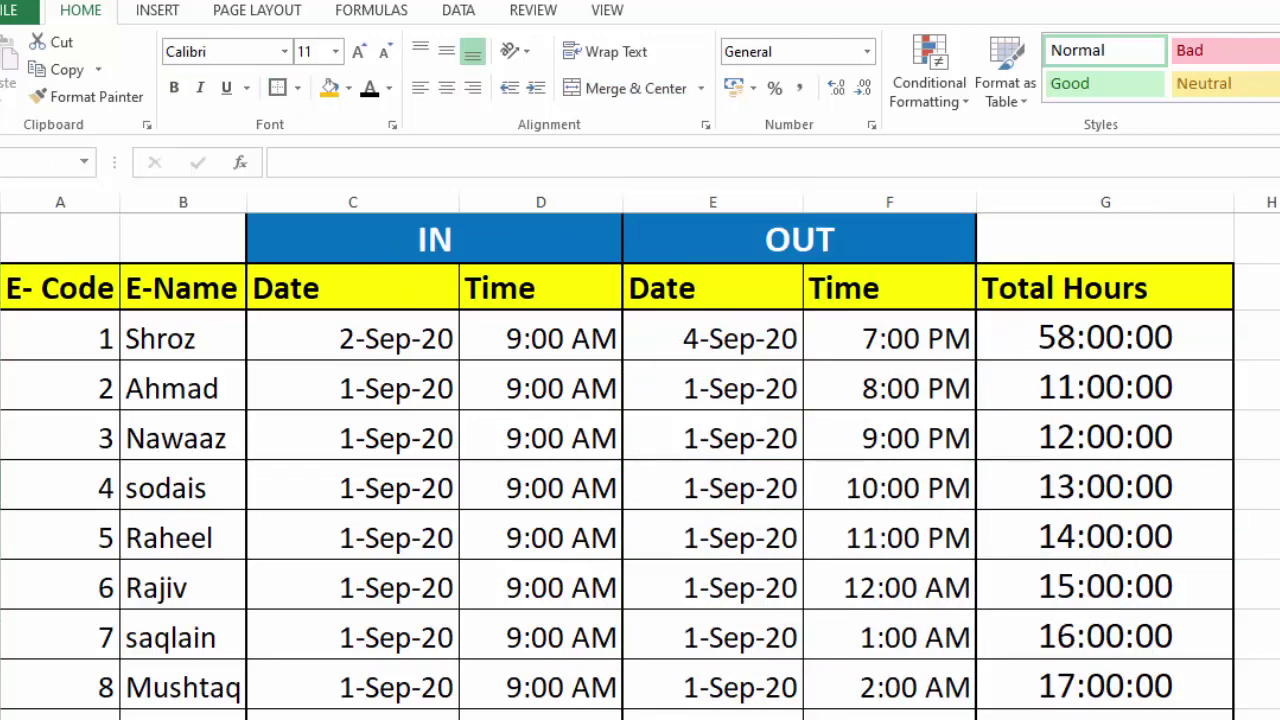
- Fill the E-Code number series from the first two codes, 1 and 2, down through the employee rows
{"action": "scroll", "coordinate": [640, 450], "scroll_direction": "up", "scroll_amount": 1}
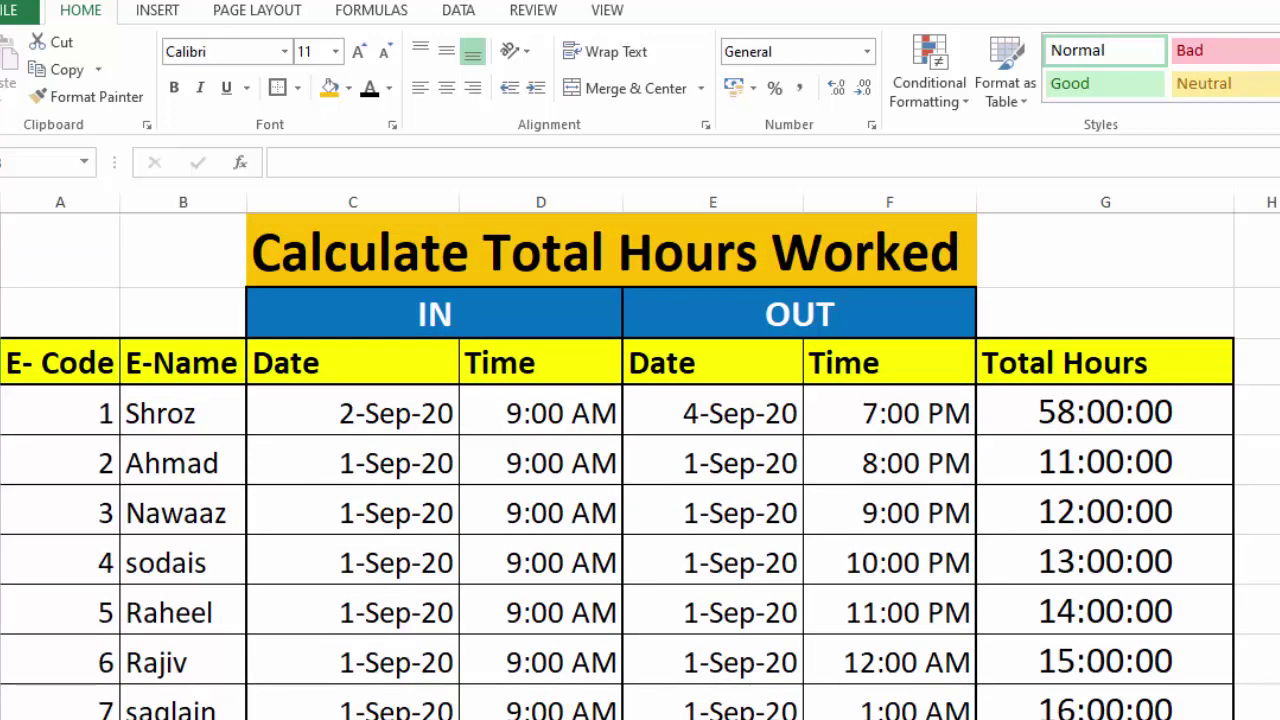
{"action": "scroll", "coordinate": [640, 470], "scroll_direction": "down", "scroll_amount": 2}
{"action": "scroll", "coordinate": [640, 470], "scroll_direction": "up", "scroll_amount": 2}
{"action": "left_click", "coordinate": [57, 416]}
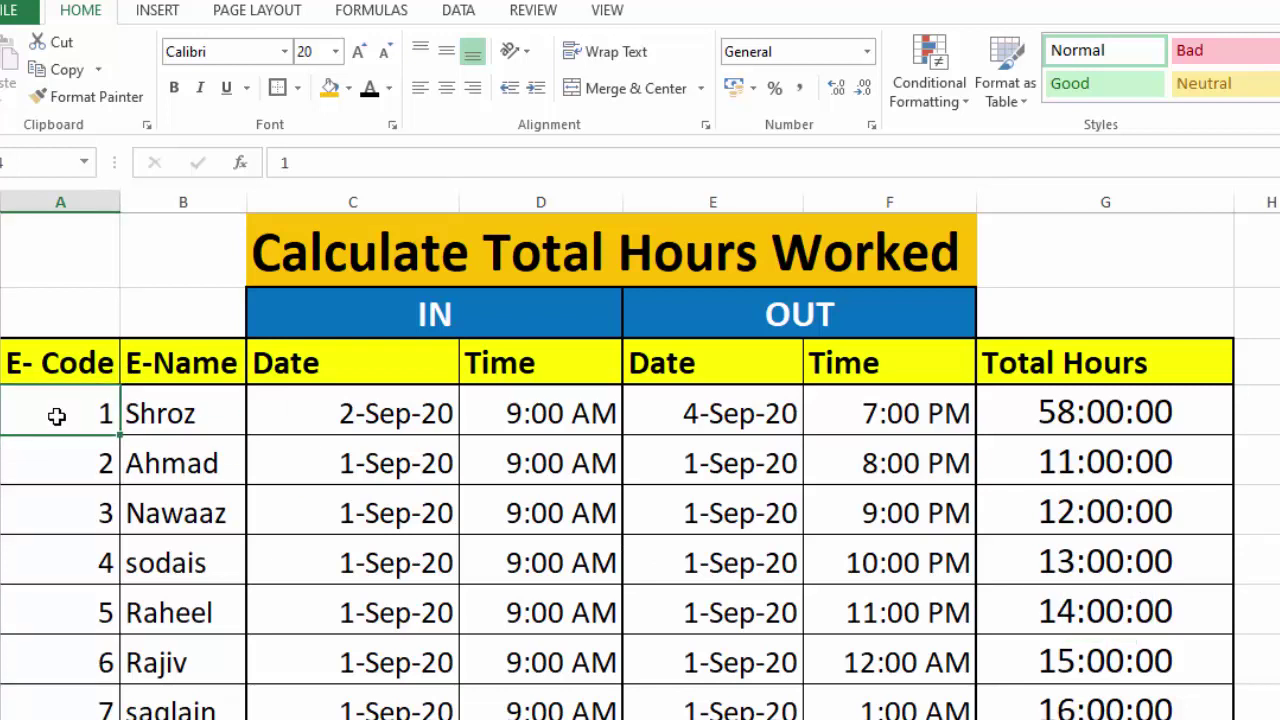
{"action": "key", "text": "Down"}
{"action": "key", "text": "Down"}
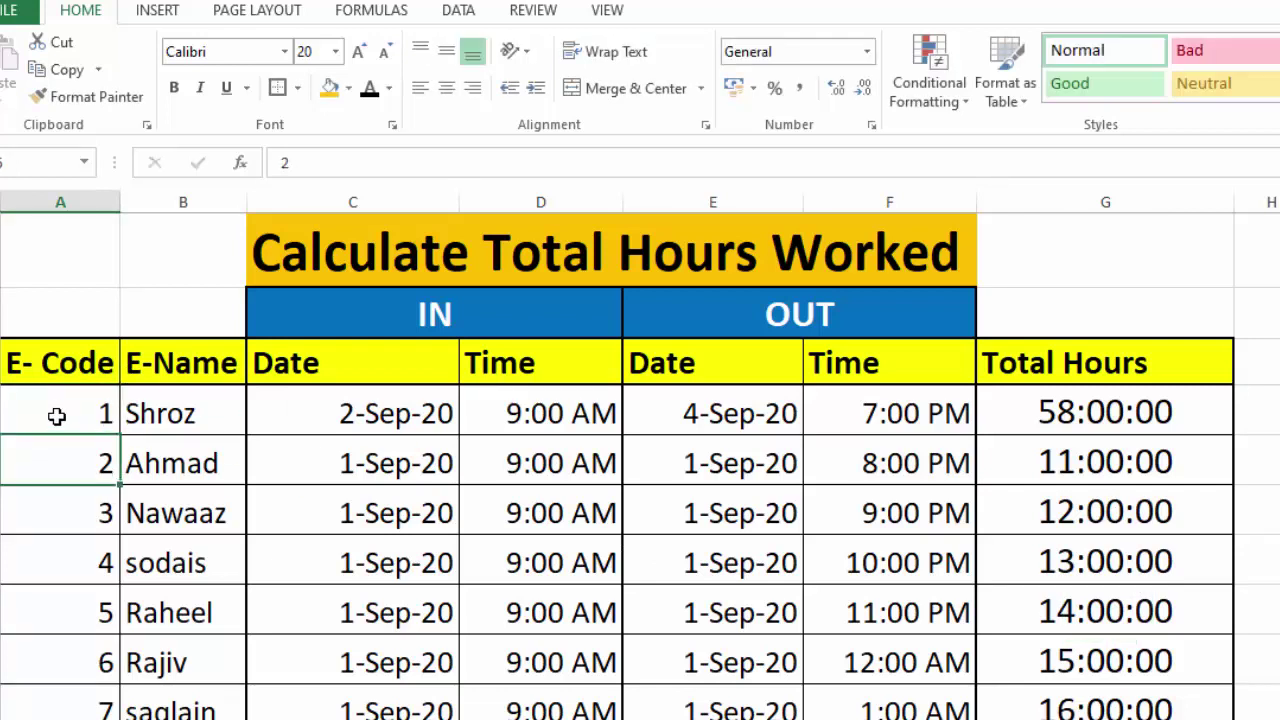
{"action": "left_click_drag", "start_coordinate": [57, 414], "coordinate": [57, 449]}
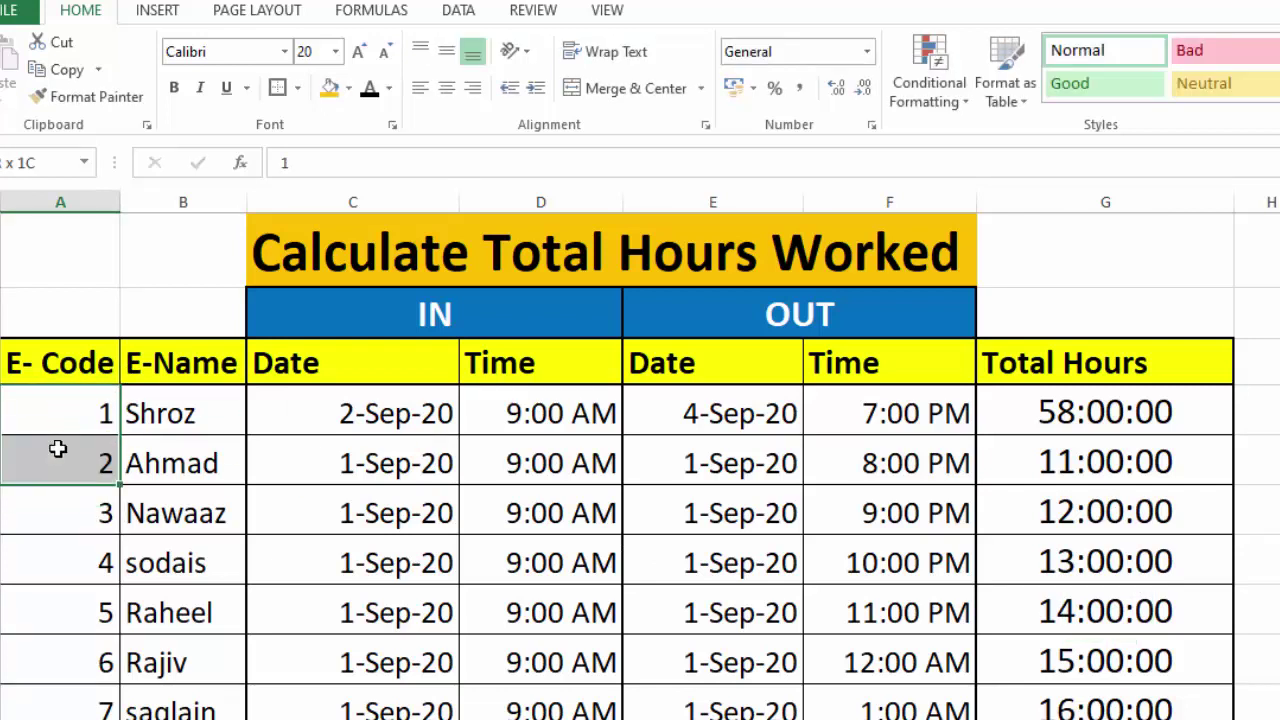
{"action": "left_click_drag", "start_coordinate": [115, 486], "coordinate": [106, 715]}
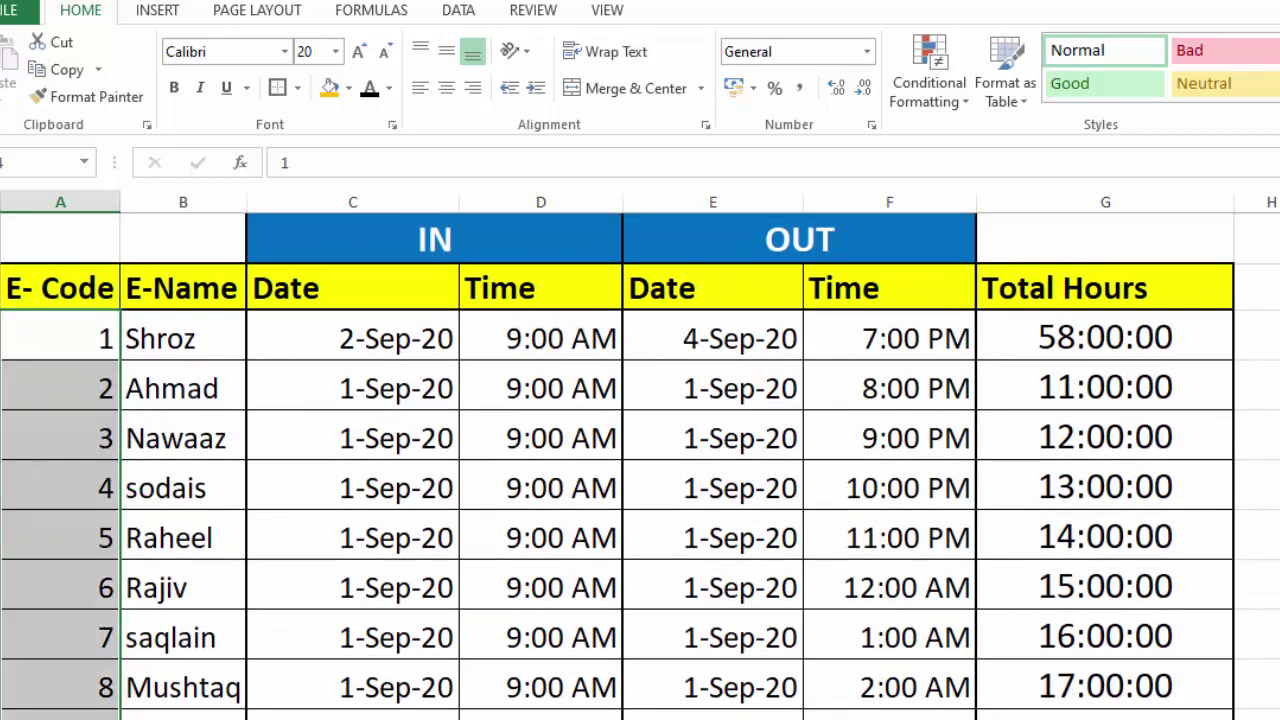
{"action": "left_click_drag", "start_coordinate": [59, 332], "coordinate": [1150, 690]}
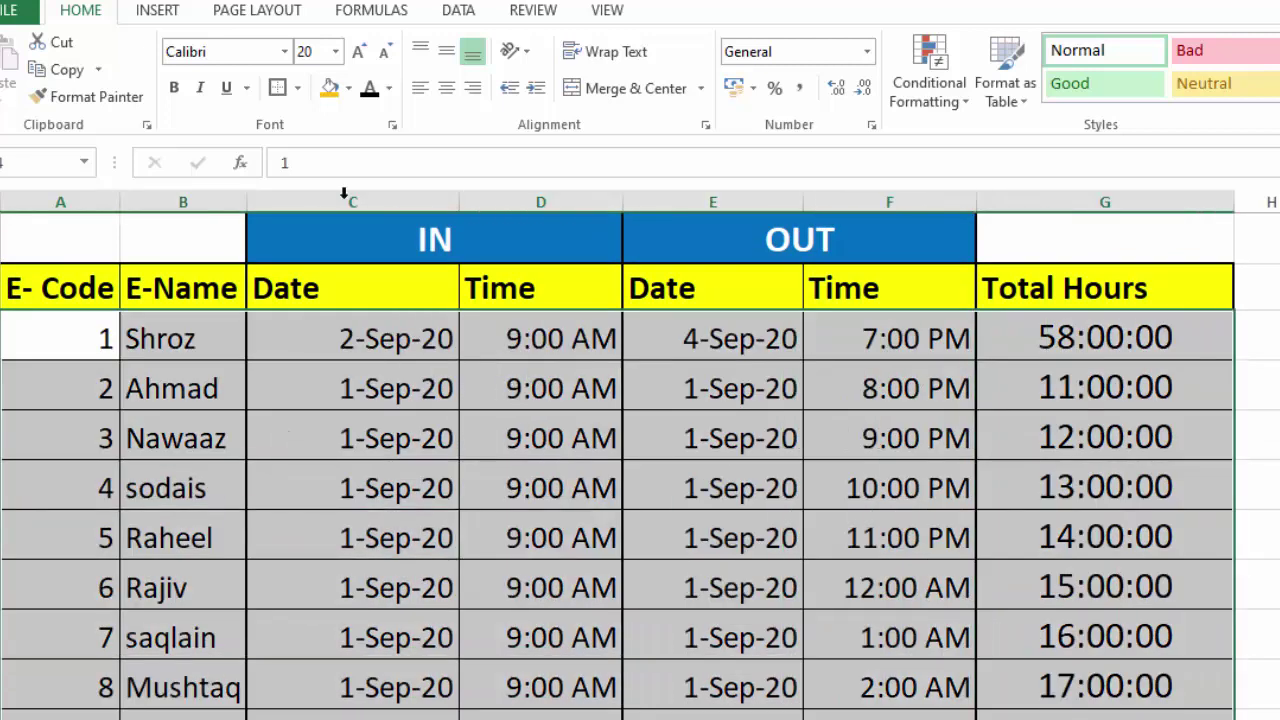
{"action": "left_click", "coordinate": [298, 88]}
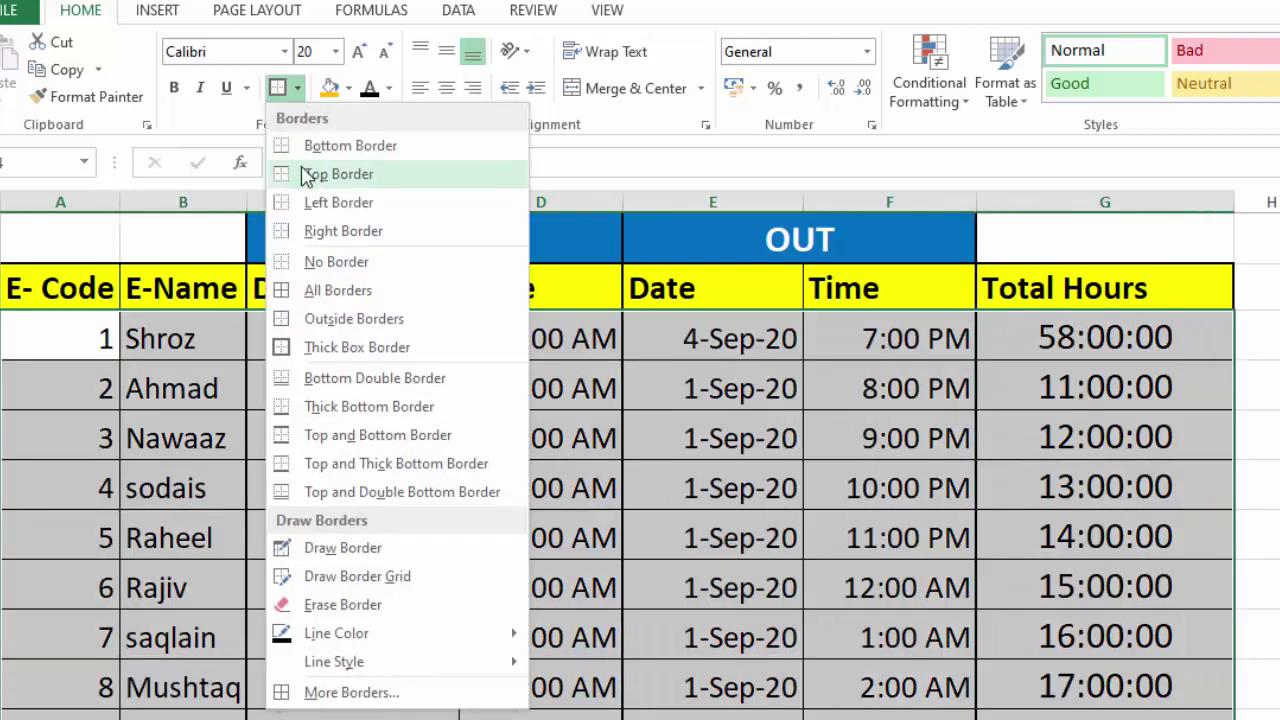
{"action": "left_click", "coordinate": [1275, 444]}
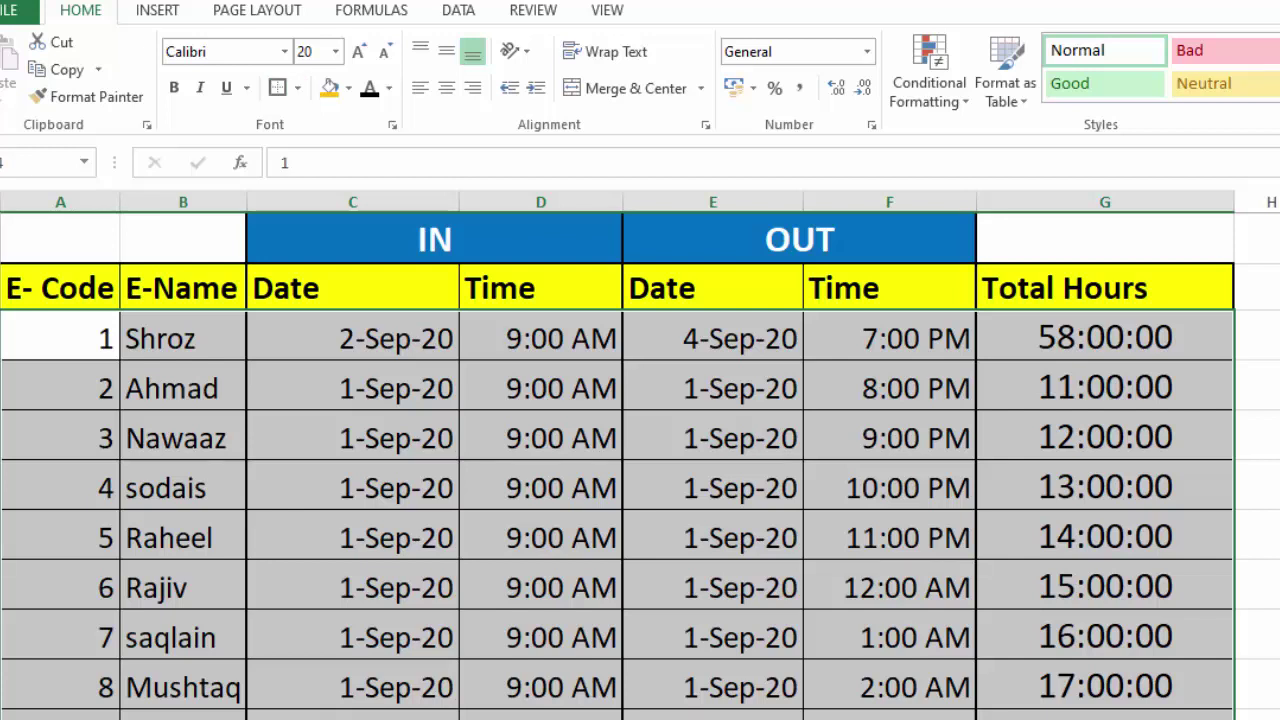
{"action": "left_click", "coordinate": [1277, 444]}
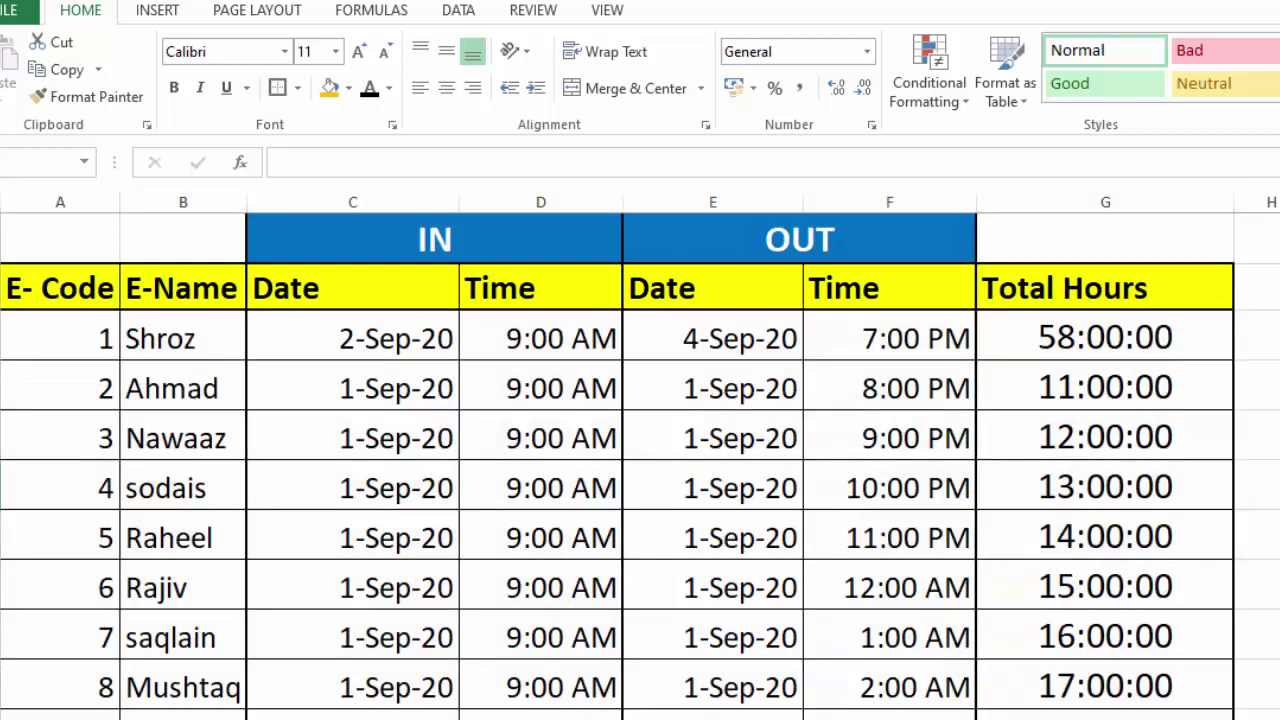
- Change the OUT date of the employee with E-Code 10 to 02/09/2020
{"action": "left_click", "coordinate": [400, 718]}
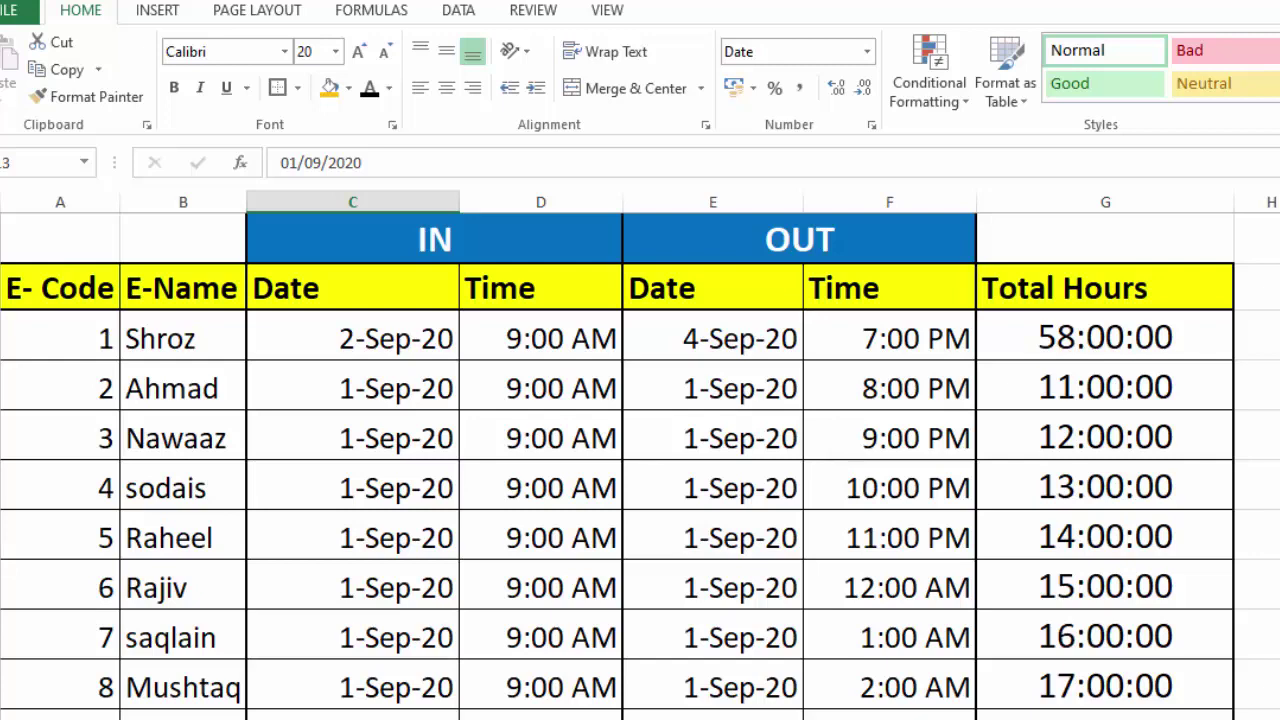
{"action": "double_click", "coordinate": [713, 718]}
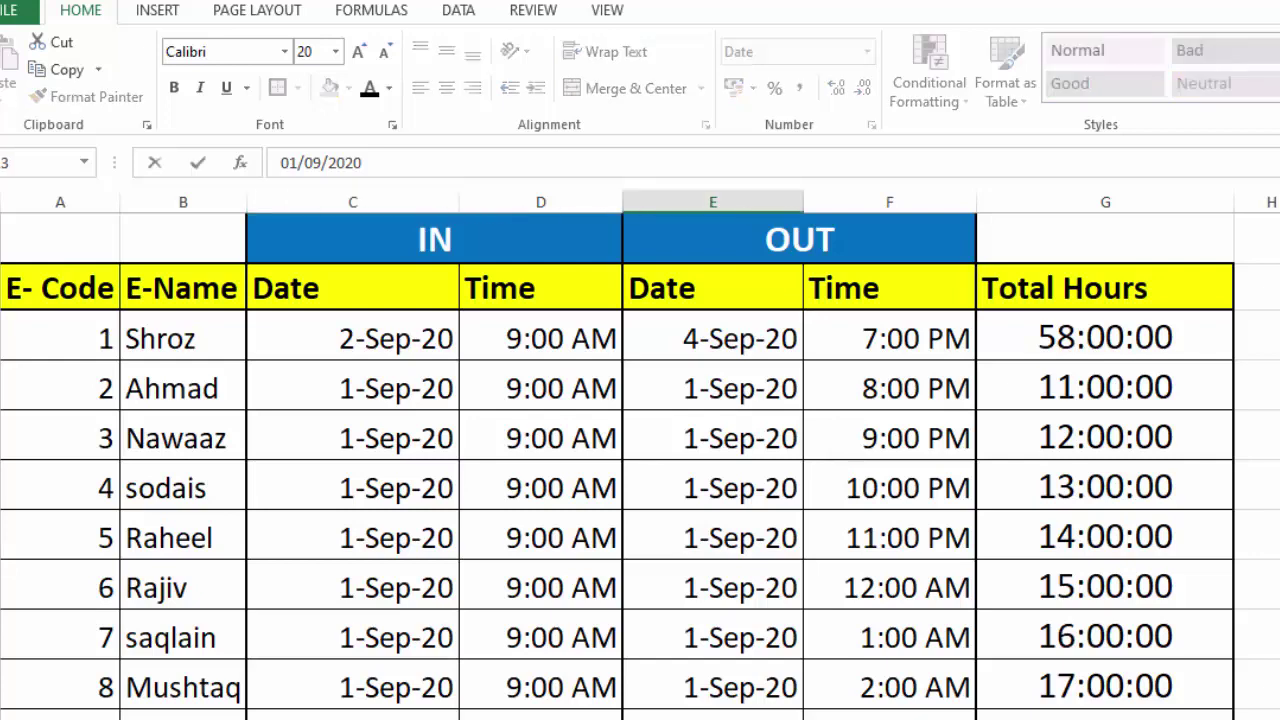
{"action": "key", "text": "BackSpace"}
{"action": "type", "text": "2"}
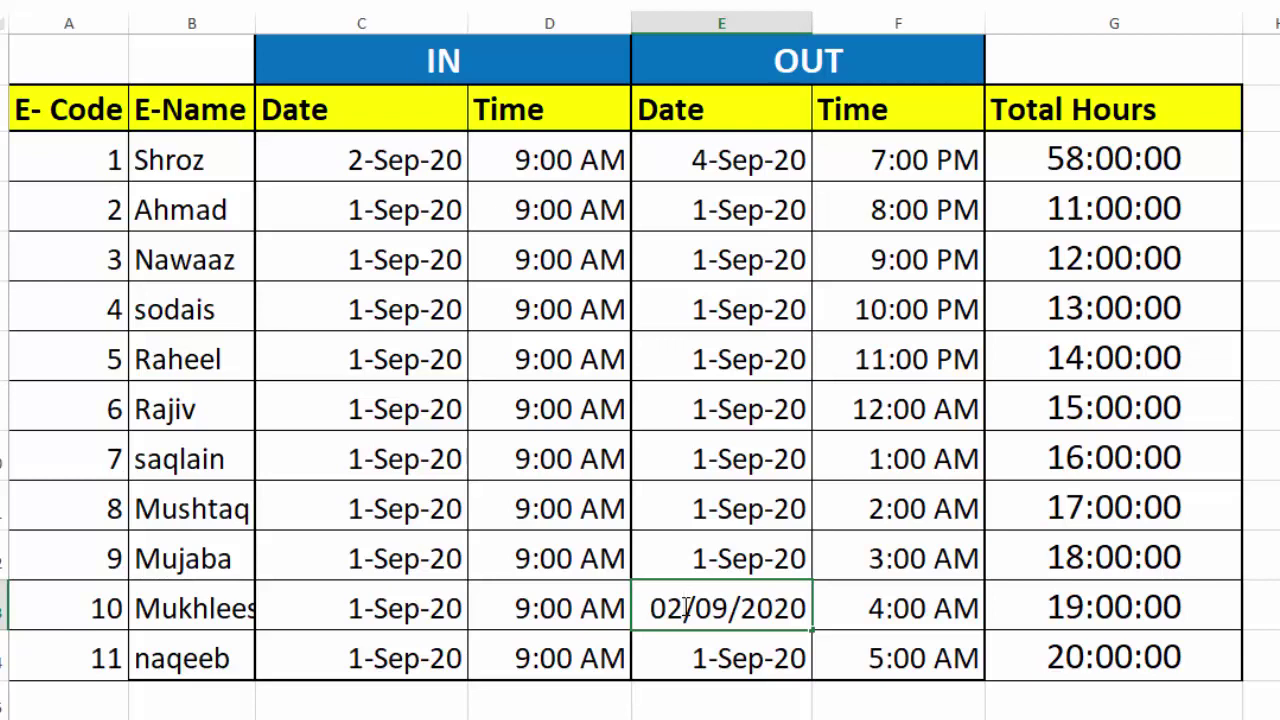
{"action": "key", "text": "Tab"}
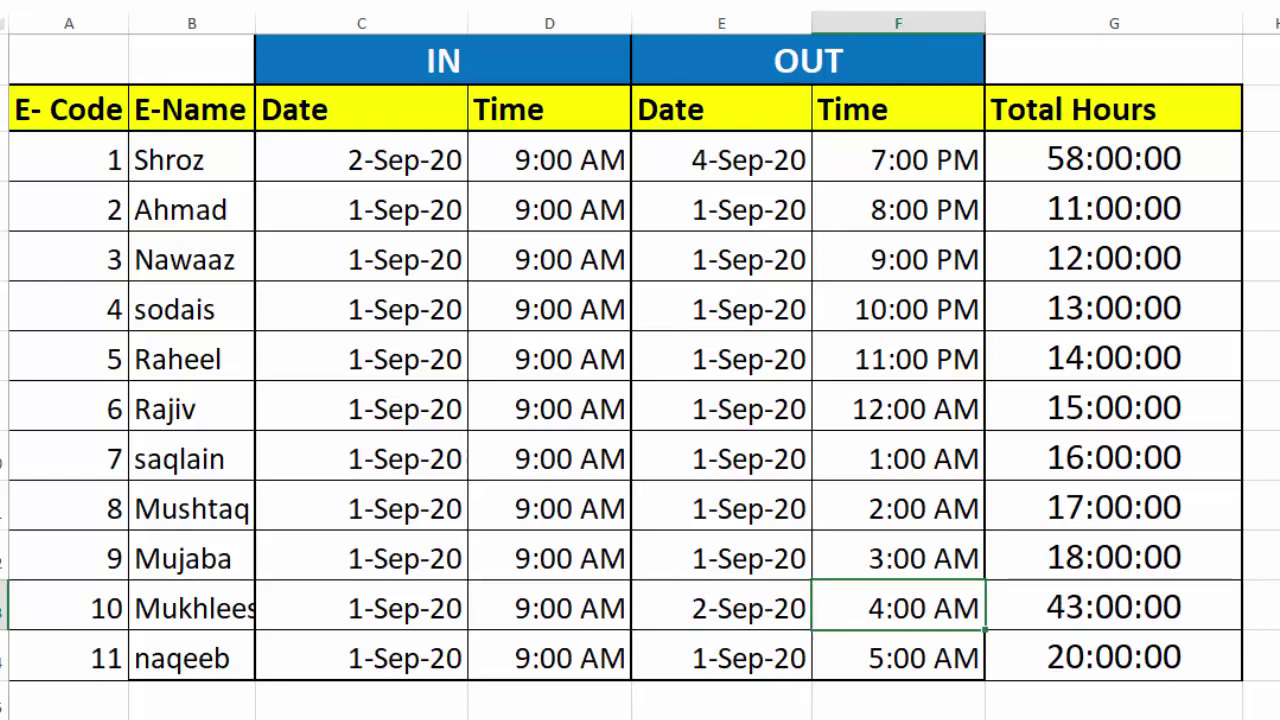
{"action": "scroll", "coordinate": [1060, 660], "scroll_direction": "up", "scroll_amount": 1}
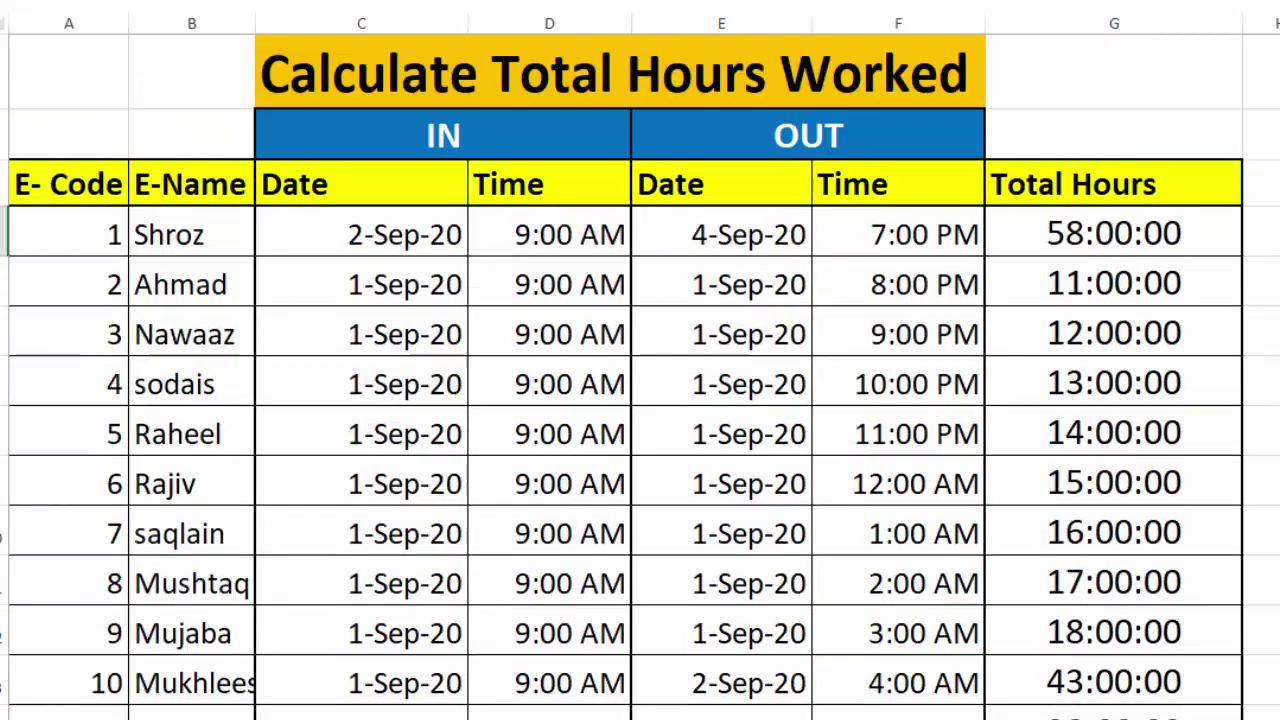